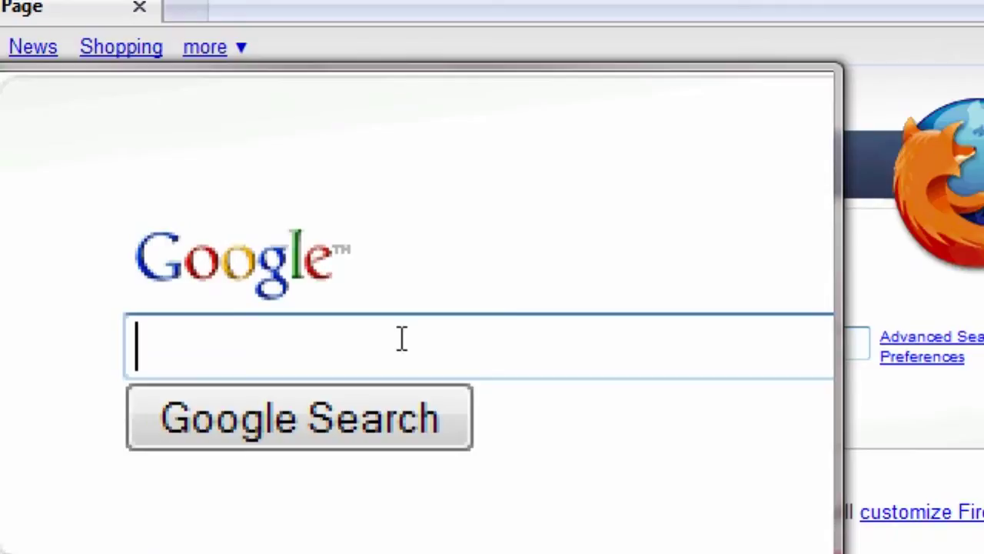
# - Search Google for 'rocket dock'
pyautogui.write('cket')
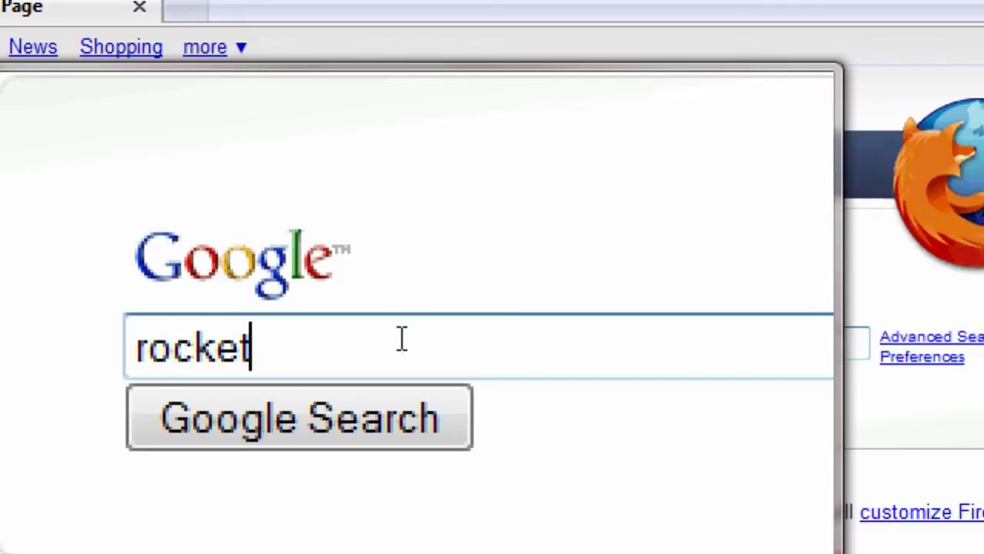
pyautogui.write(' dock')
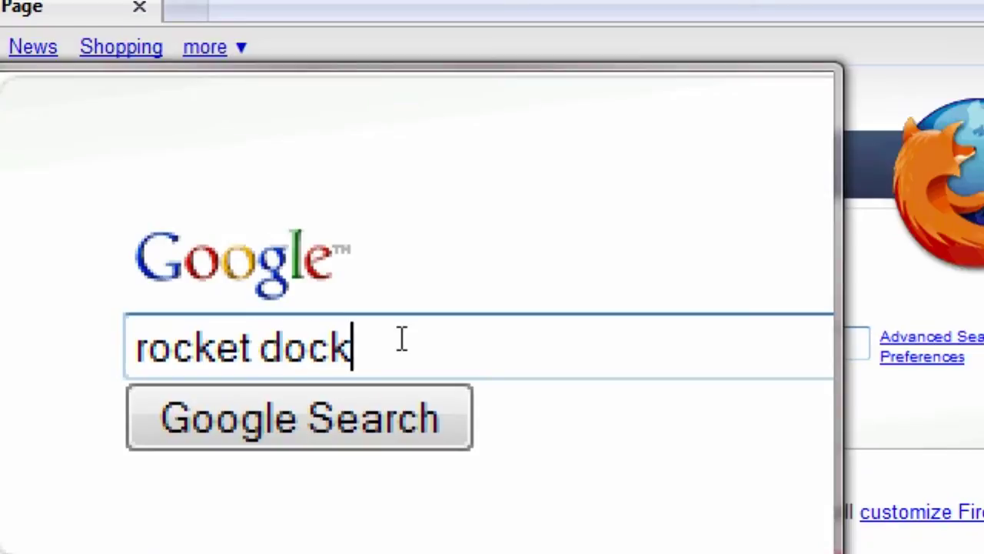
pyautogui.press('Return')
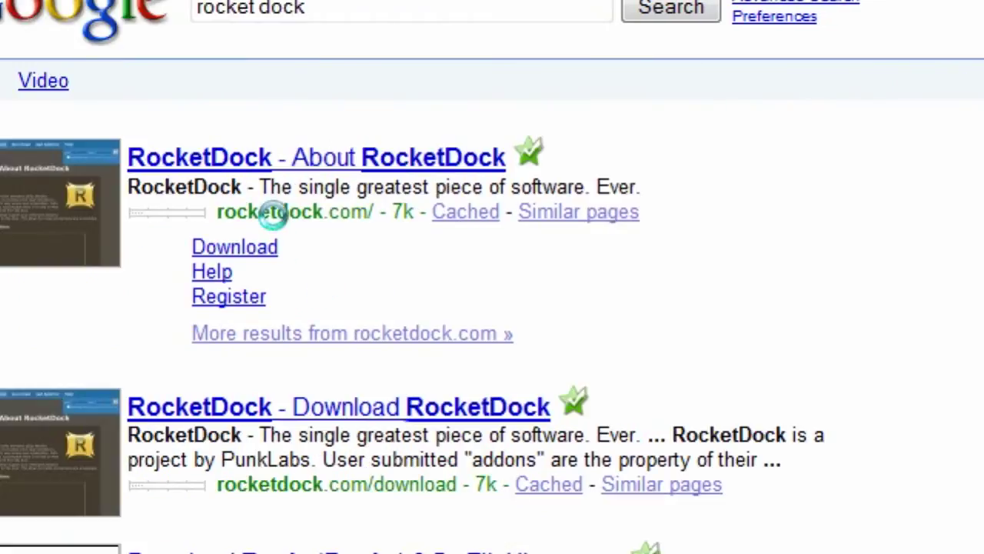
# - Open the About RocketDock result, go to Get Addons! and show only Icons
pyautogui.click(323, 157)
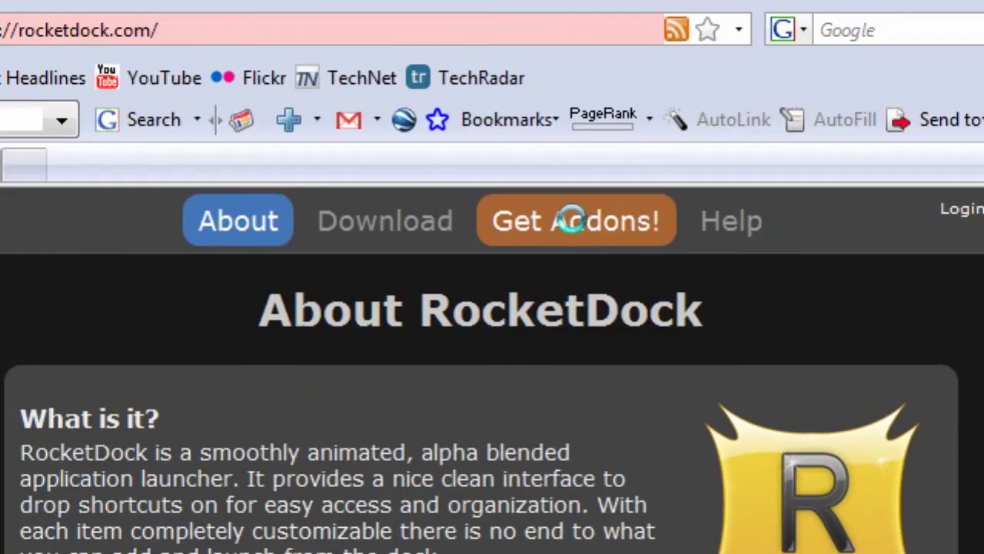
pyautogui.click(569, 215)
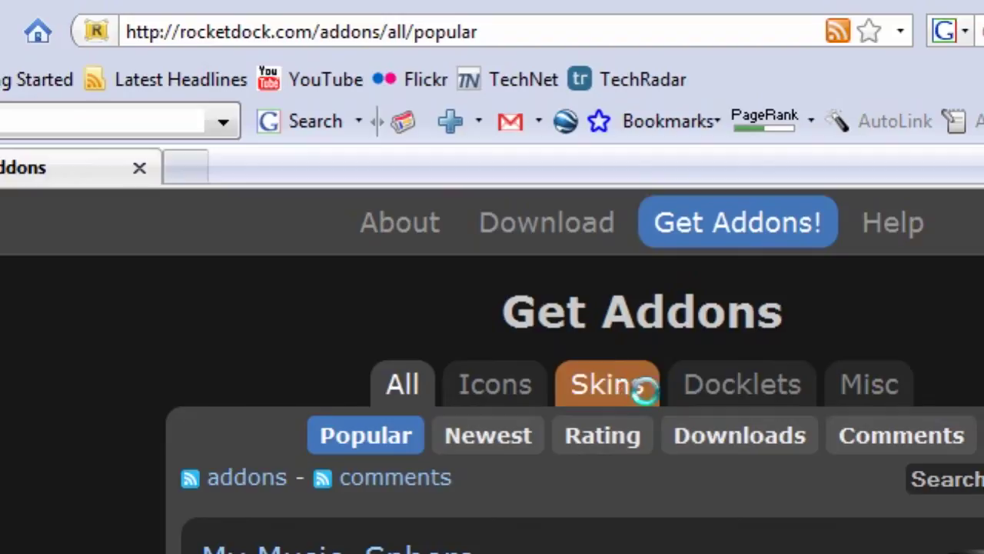
pyautogui.click(492, 377)
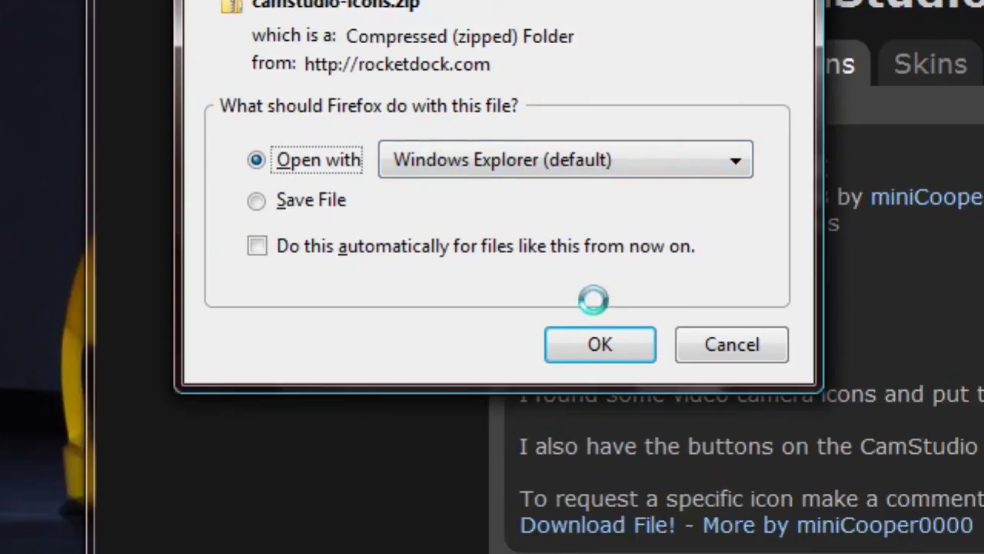
# - Open the downloaded camstudio-icons.zip in Windows Explorer
pyautogui.click(592, 506)
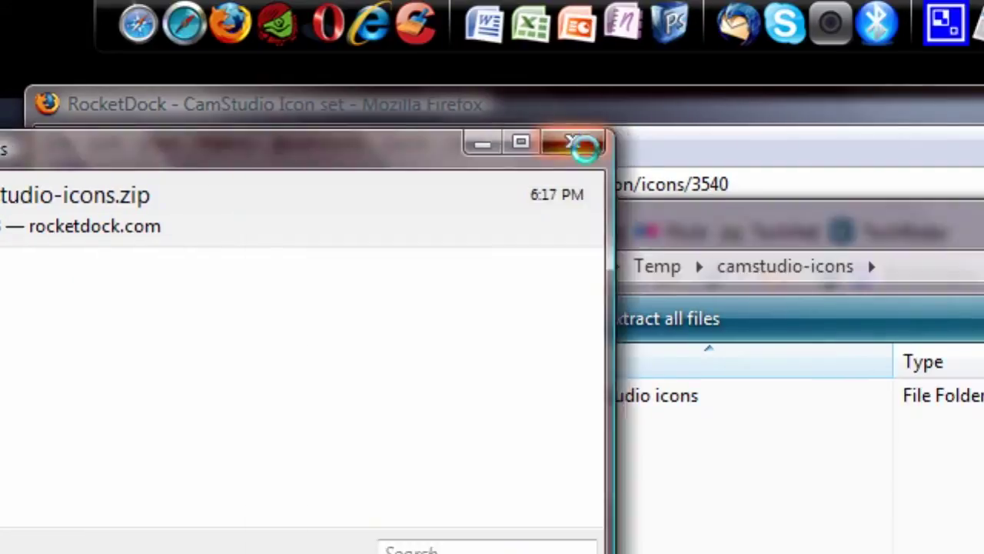
# - Extract the zip's camstudio icons folder into Documents\Program Documents
pyautogui.click(736, 144)
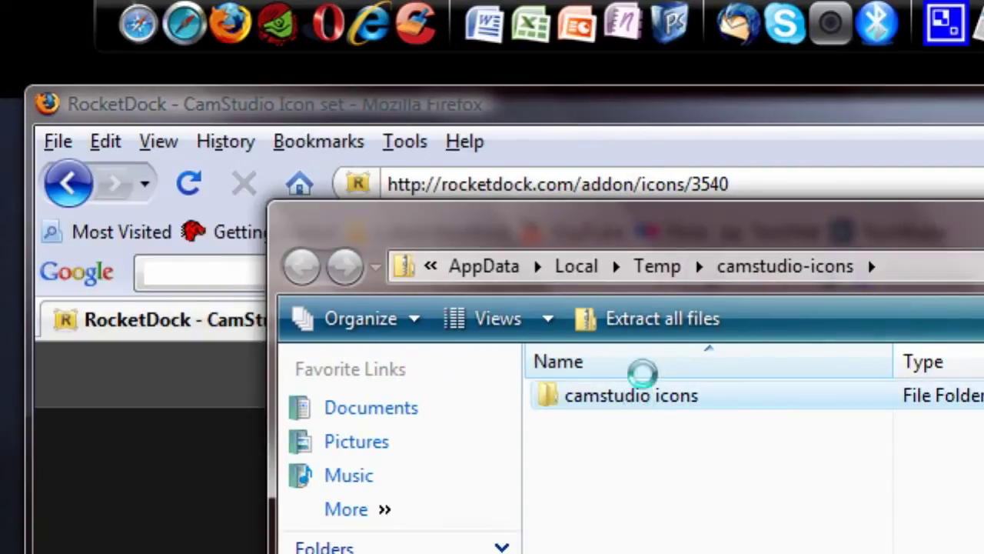
pyautogui.click(648, 318)
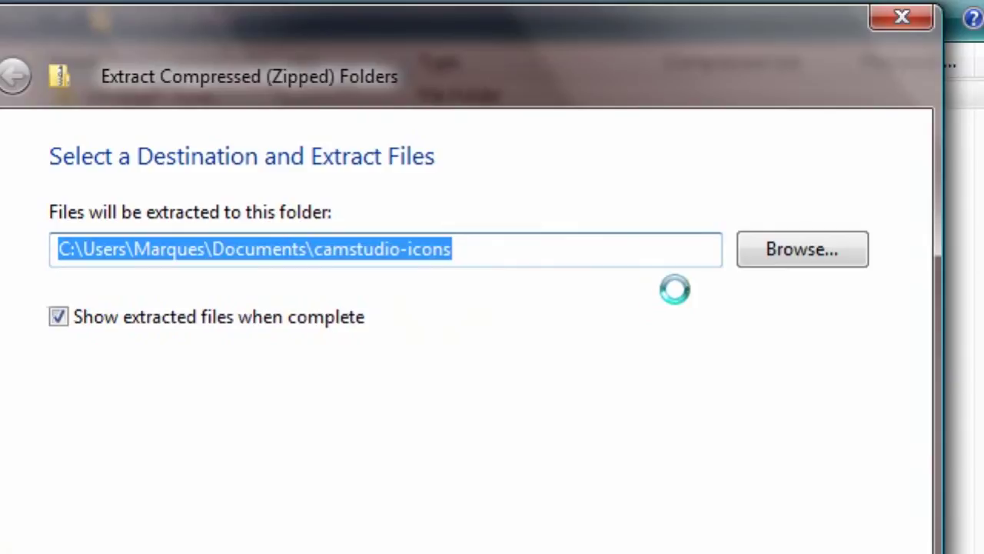
pyautogui.click(790, 249)
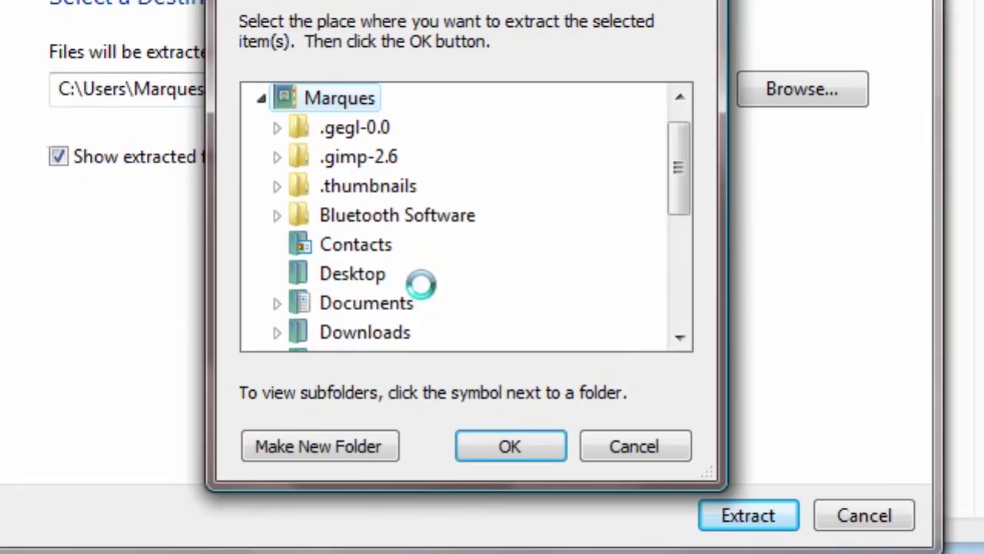
pyautogui.click(280, 303)
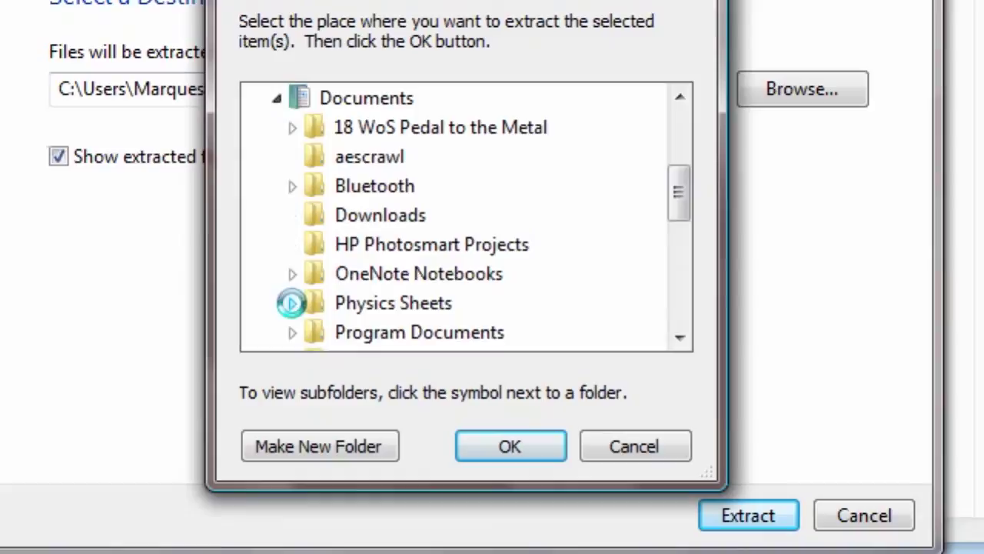
pyautogui.click(398, 333)
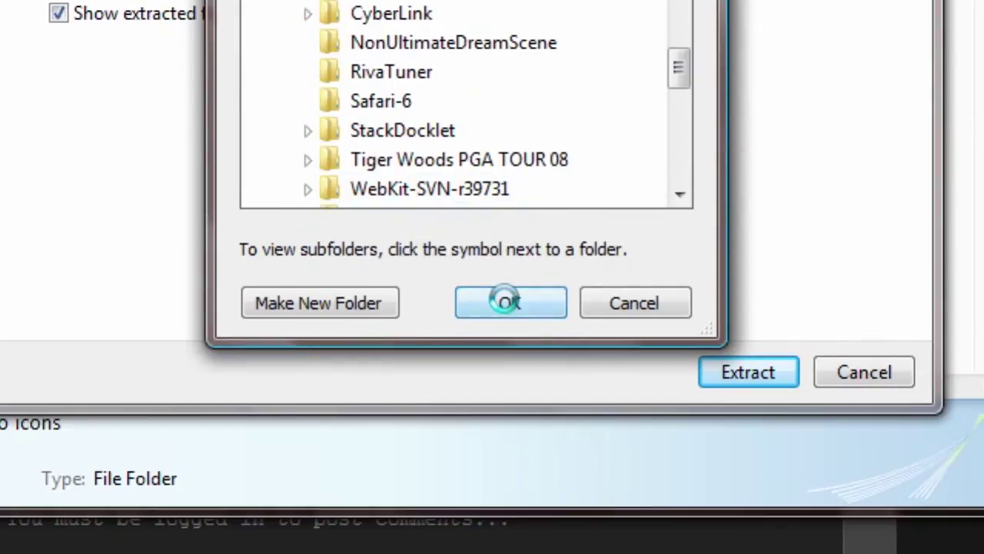
pyautogui.click(509, 302)
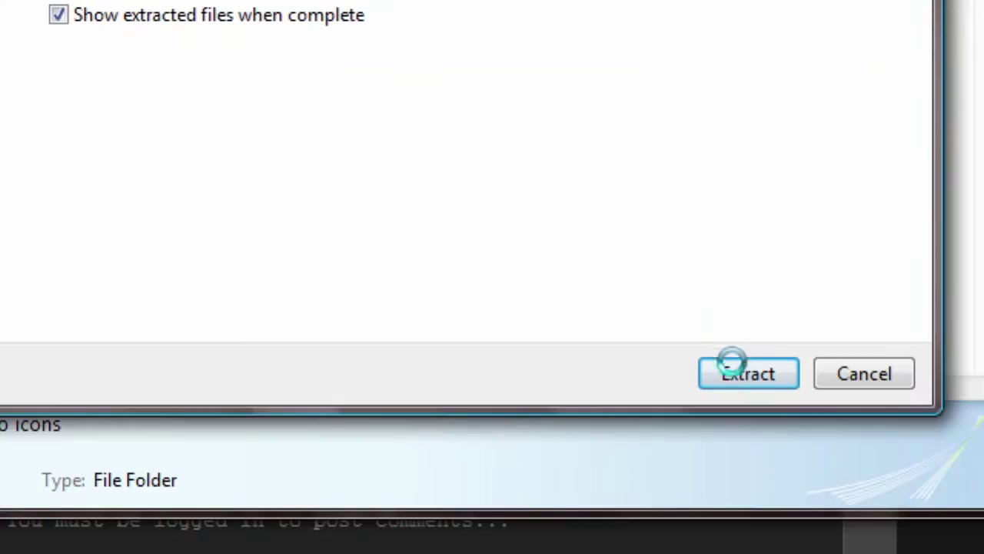
pyautogui.click(734, 371)
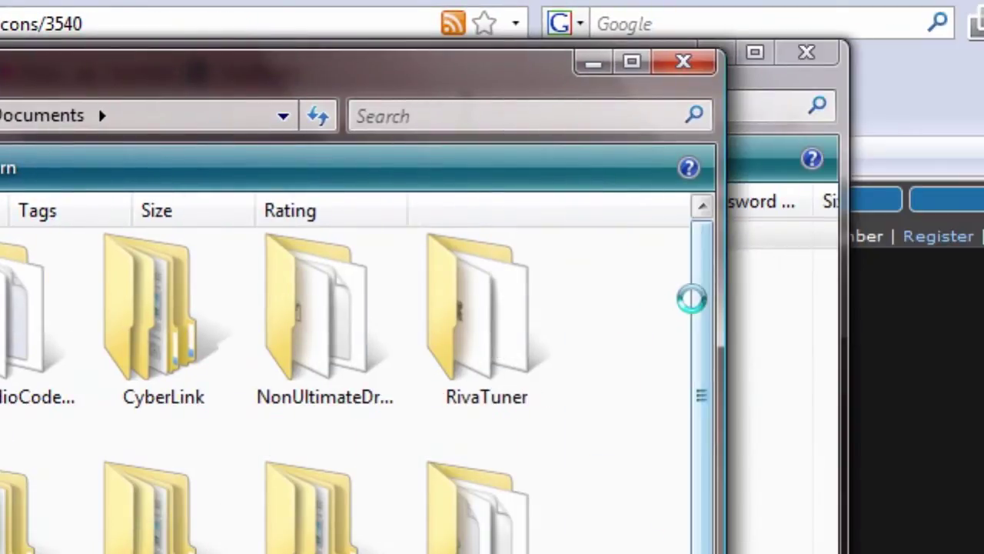
# - Browse Program Documents and open the extracted camstudio icons folder
pyautogui.moveTo(693, 143); pyautogui.dragTo(712, 238)
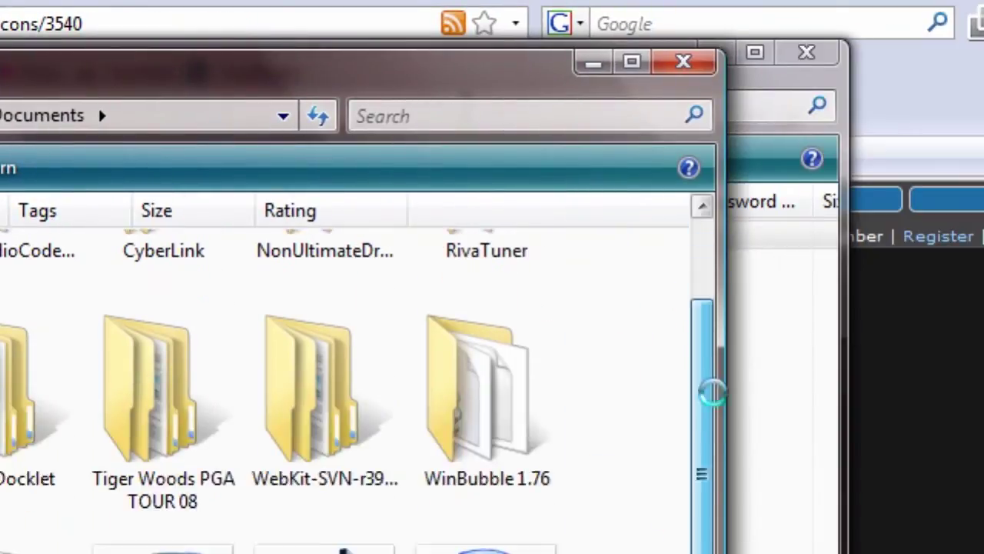
pyautogui.moveTo(712, 392); pyautogui.dragTo(718, 452)
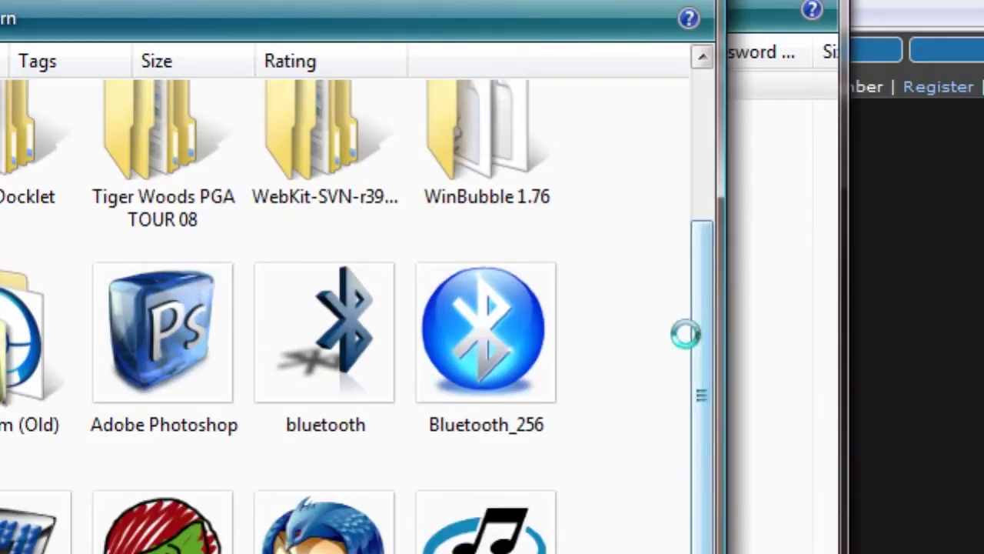
pyautogui.moveTo(694, 326); pyautogui.dragTo(696, 441)
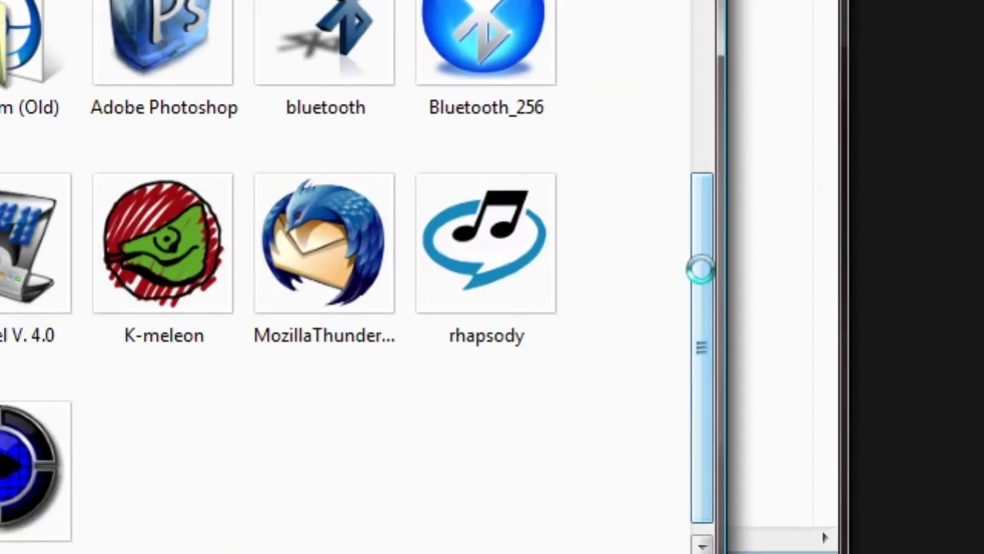
pyautogui.moveTo(700, 269); pyautogui.dragTo(688, 202)
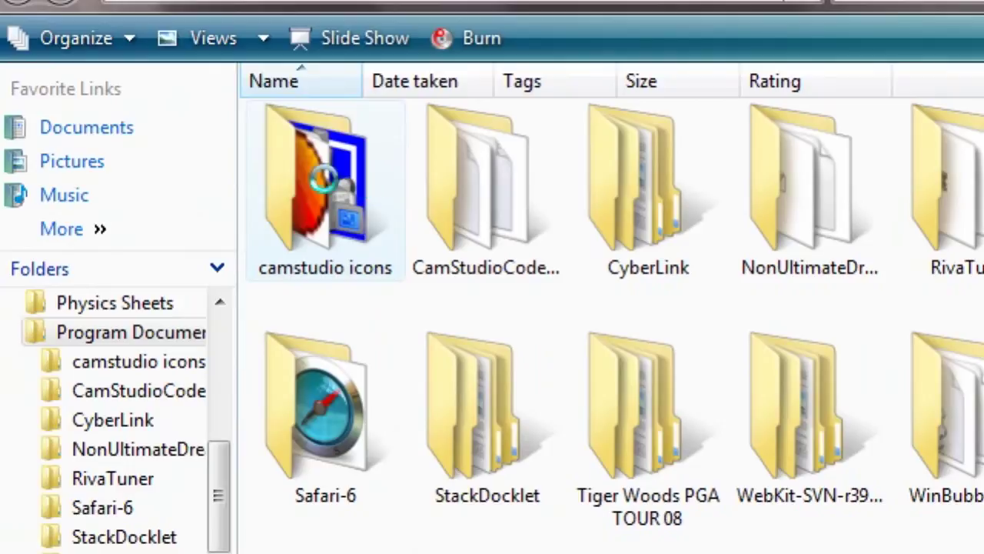
pyautogui.doubleClick(322, 179)
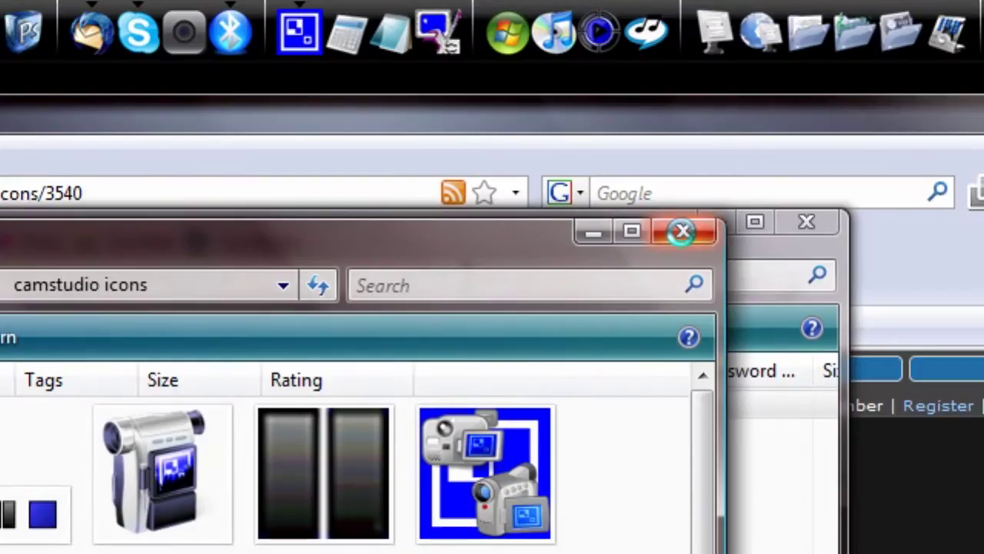
# - Close the camstudio icons folder, the zip folder and the browser windows
pyautogui.click(843, 91)
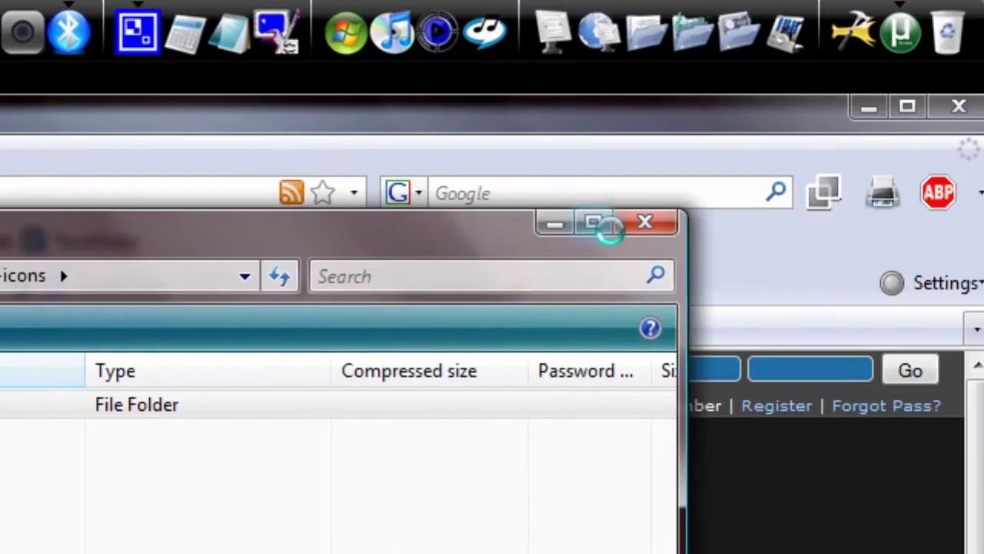
pyautogui.click(643, 224)
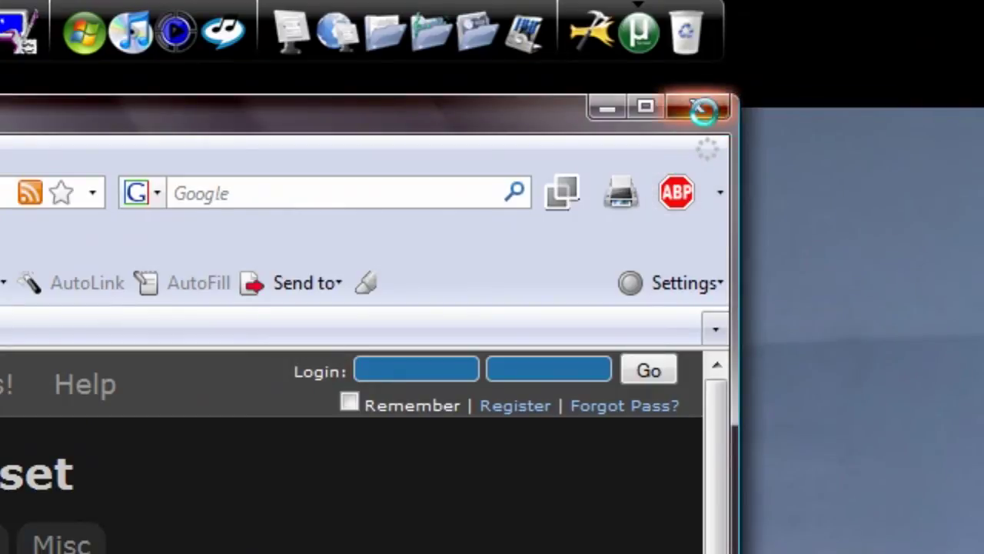
pyautogui.click(959, 106)
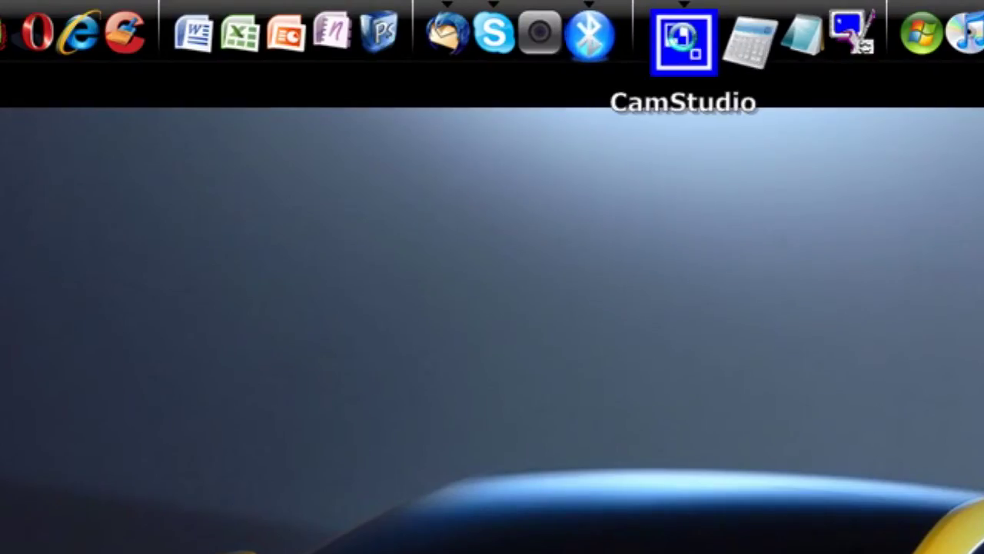
# - Open Icon Settings for the CamStudio dock item and browse the stock icons
pyautogui.rightClick(683, 37)
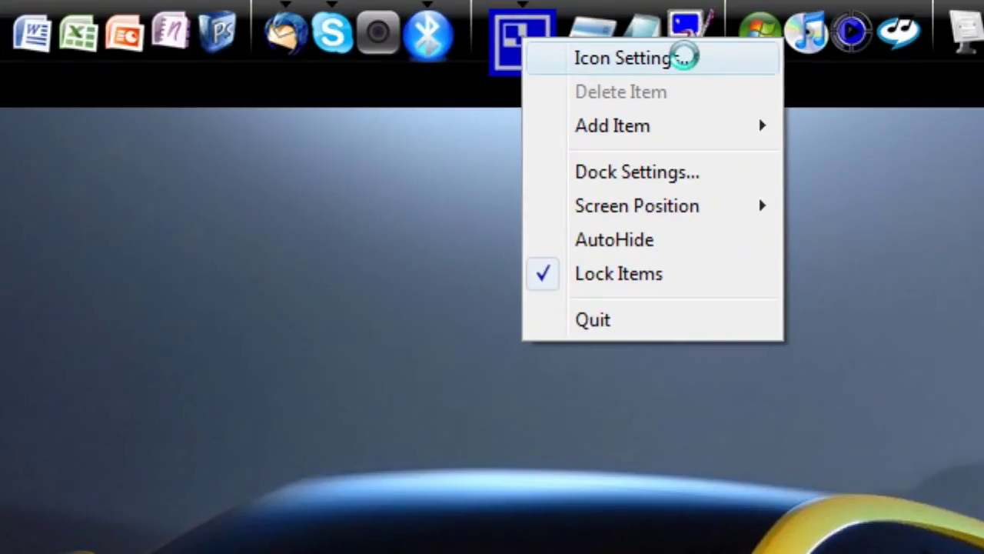
pyautogui.click(684, 58)
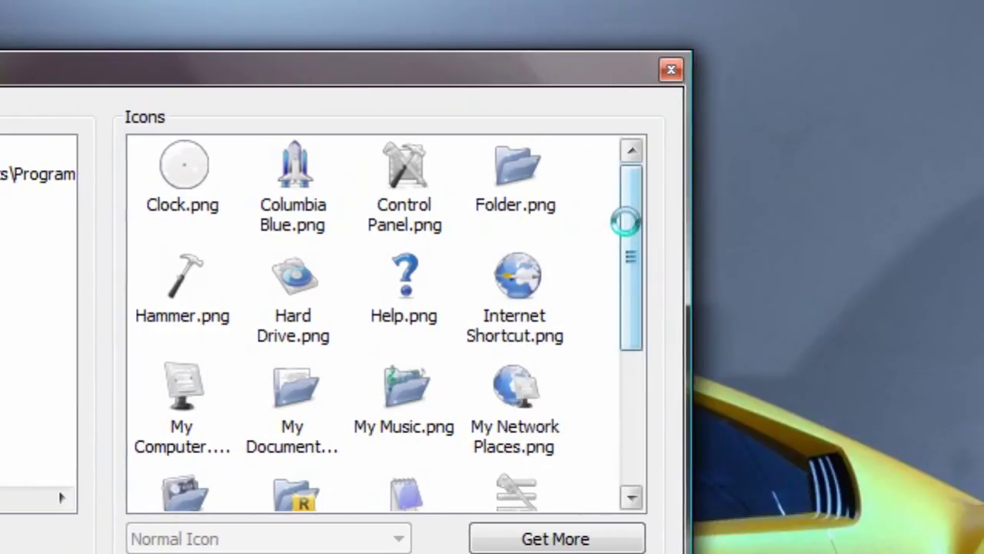
pyautogui.moveTo(950, 220); pyautogui.dragTo(941, 264)
pyautogui.moveTo(618, 263); pyautogui.dragTo(635, 182)
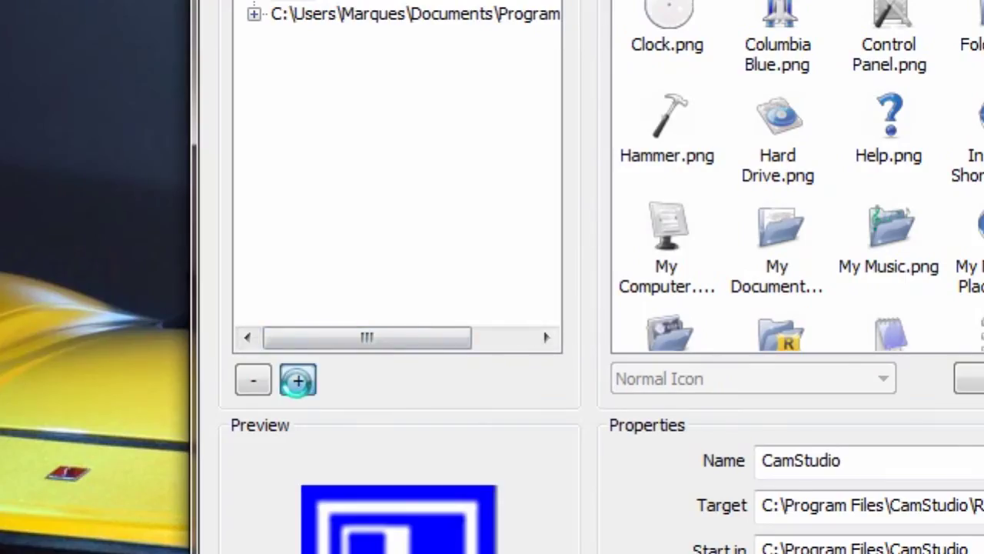
# - Add Documents\Program Documents as a new icon folder in Icon Settings
pyautogui.click(297, 380)
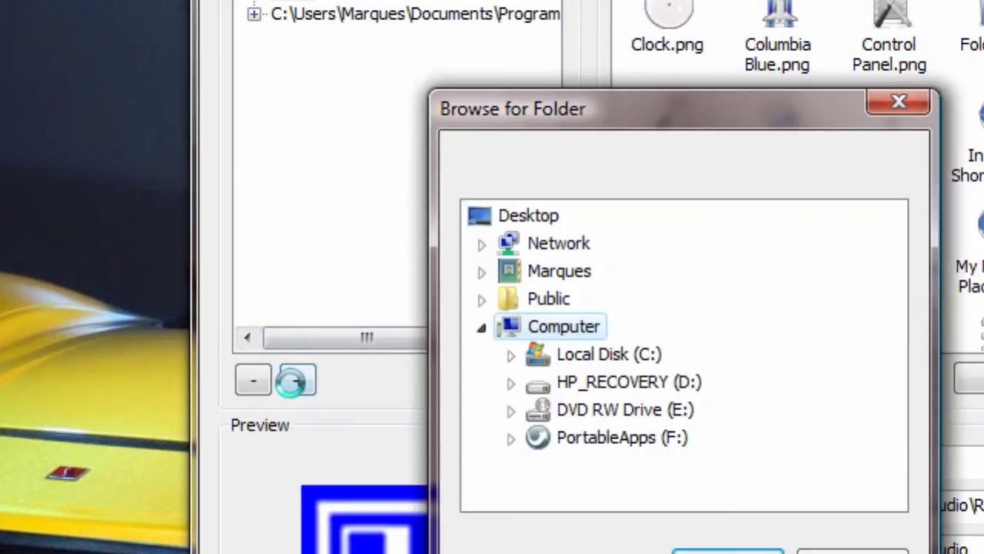
pyautogui.click(481, 326)
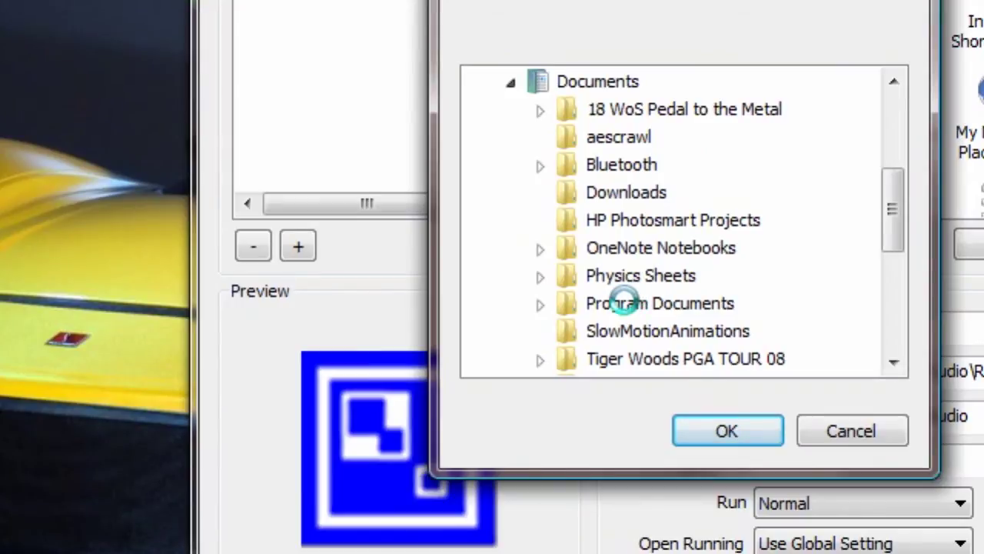
pyautogui.click(623, 303)
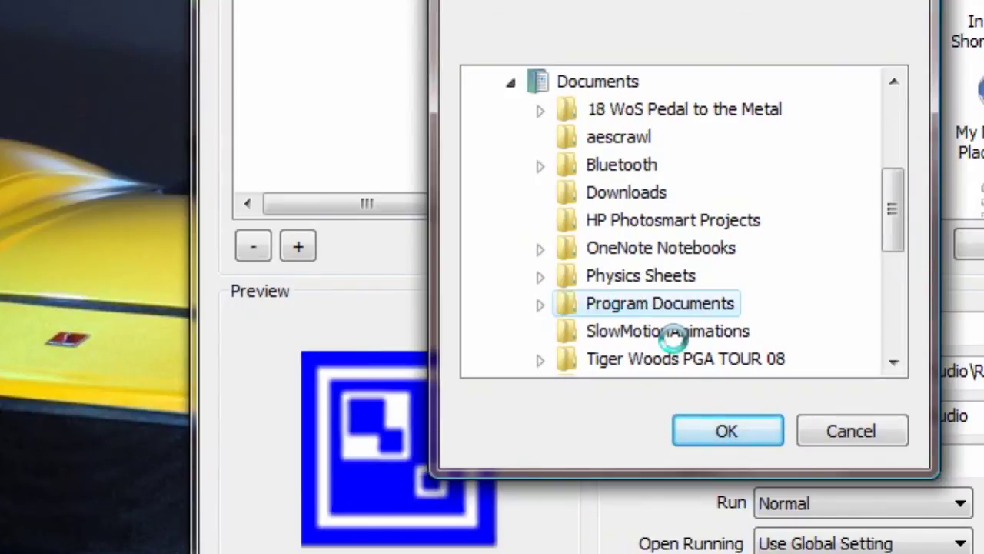
pyautogui.click(730, 431)
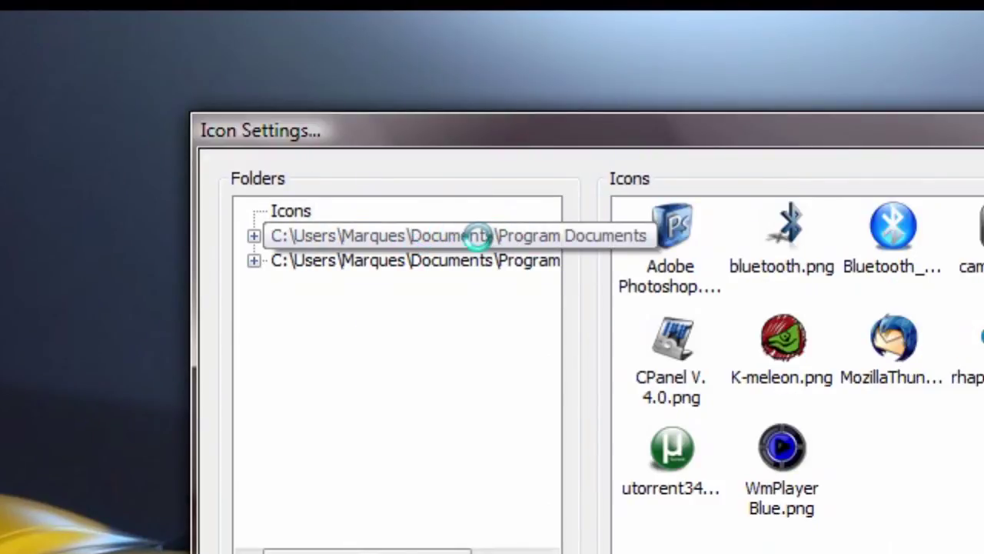
# - Choose the camstudio icons subfolder and apply preview.png to the CamStudio item
pyautogui.click(470, 236)
pyautogui.click(253, 261)
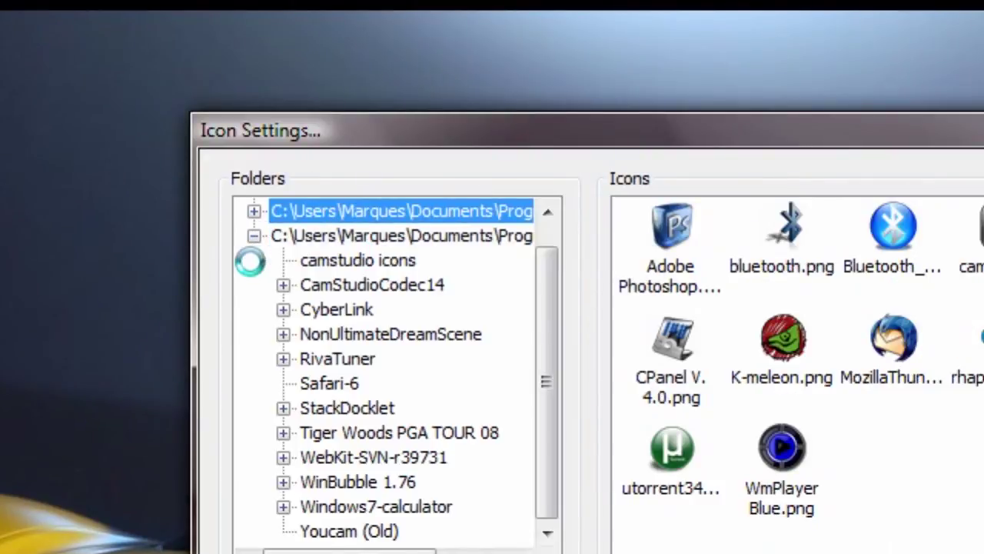
pyautogui.click(350, 261)
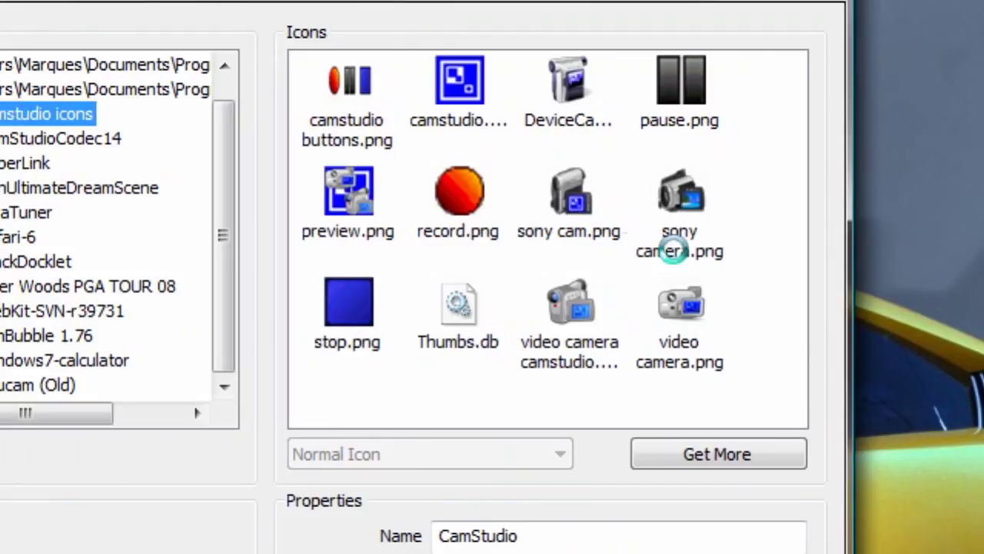
pyautogui.click(349, 196)
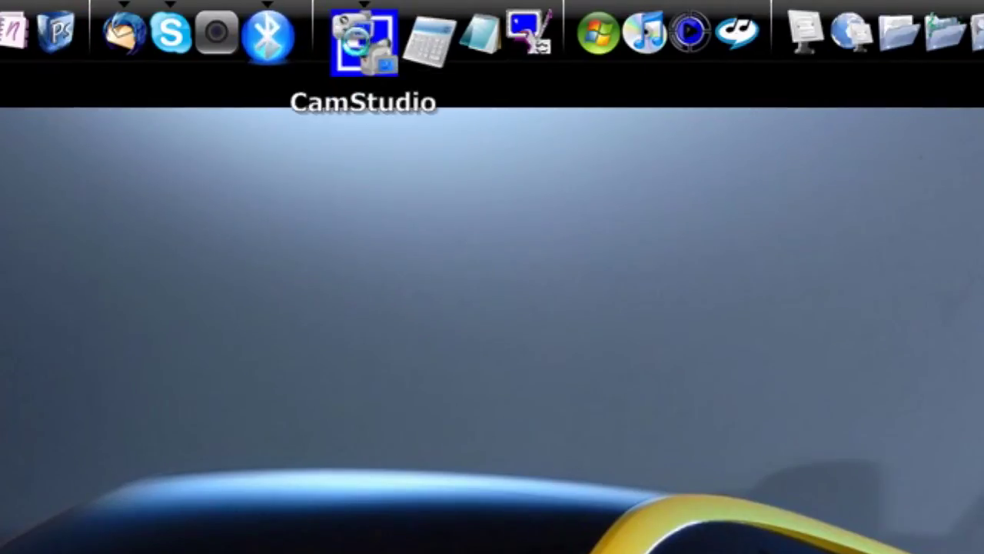
# - Change the CamStudio dock icon to the sony cam.png camcorder
pyautogui.rightClick(361, 40)
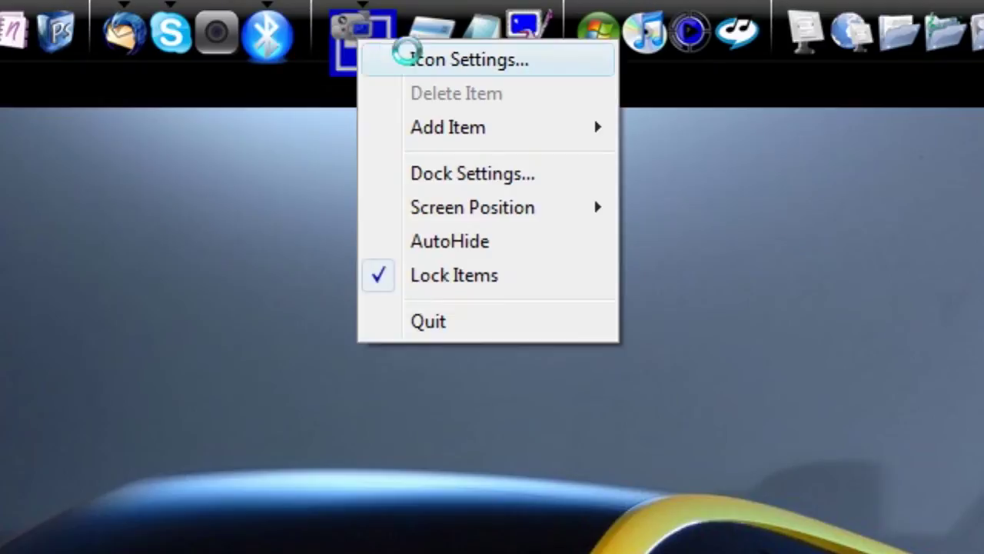
pyautogui.click(404, 53)
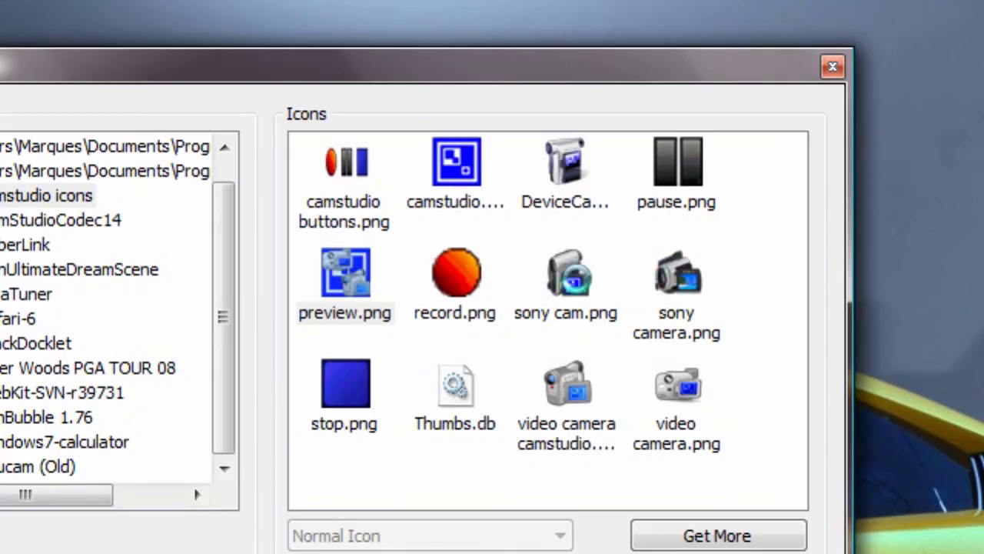
pyautogui.click(568, 126)
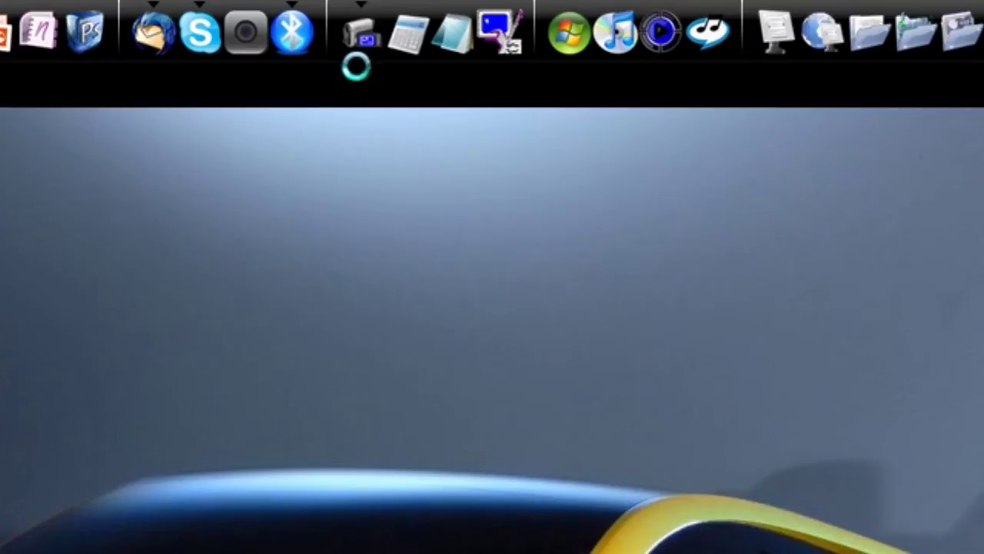
# - Reopen the camcorder item's settings and type 'Cam' for its name
pyautogui.rightClick(360, 39)
pyautogui.click(395, 52)
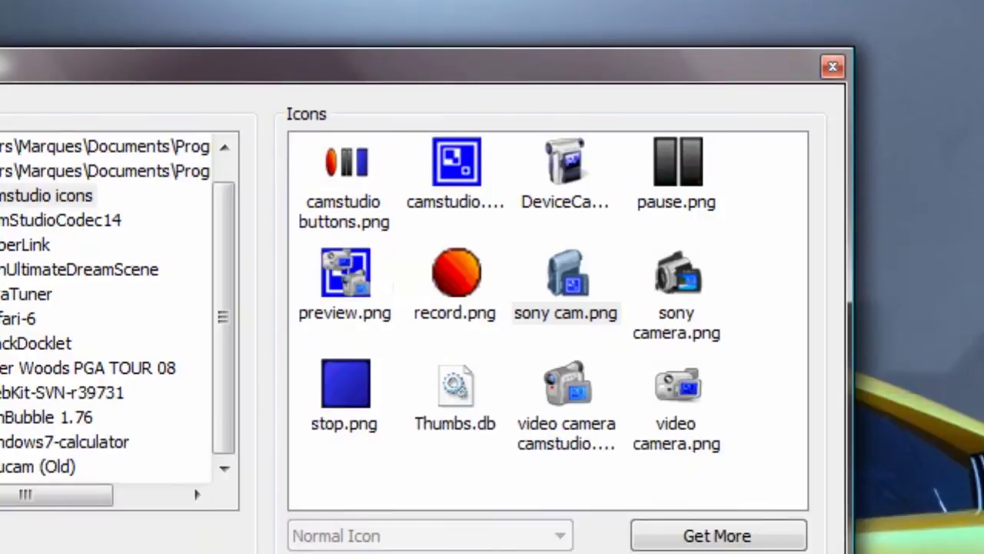
pyautogui.write('Cam')
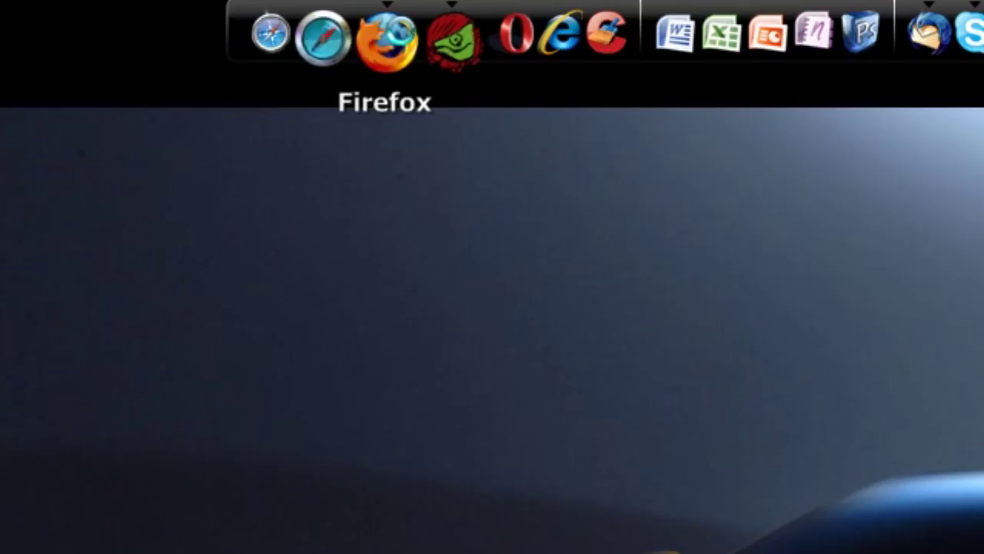
# - Launch Firefox from the dock, search 'rocket dock' and open the RocketDock site
pyautogui.click(387, 40)
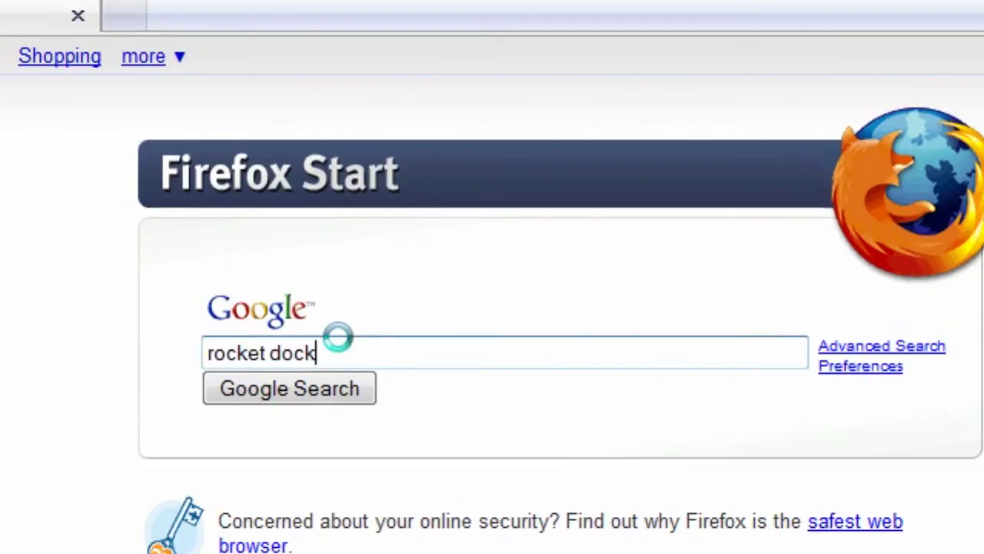
pyautogui.press('Return')
pyautogui.click(563, 291)
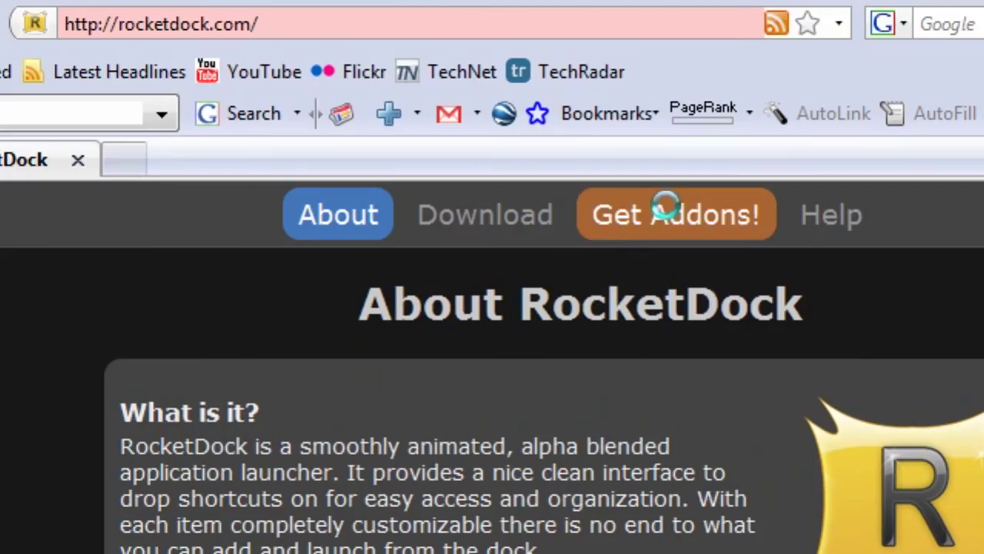
# - Open RocketDock's add-ons page, filter to icons, and search the icon add-ons
pyautogui.click(830, 70)
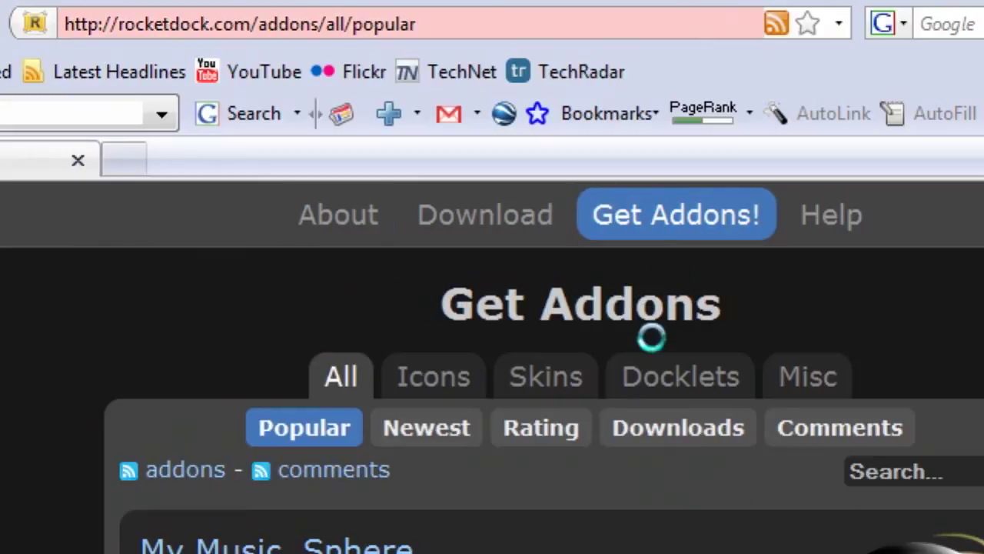
pyautogui.click(435, 377)
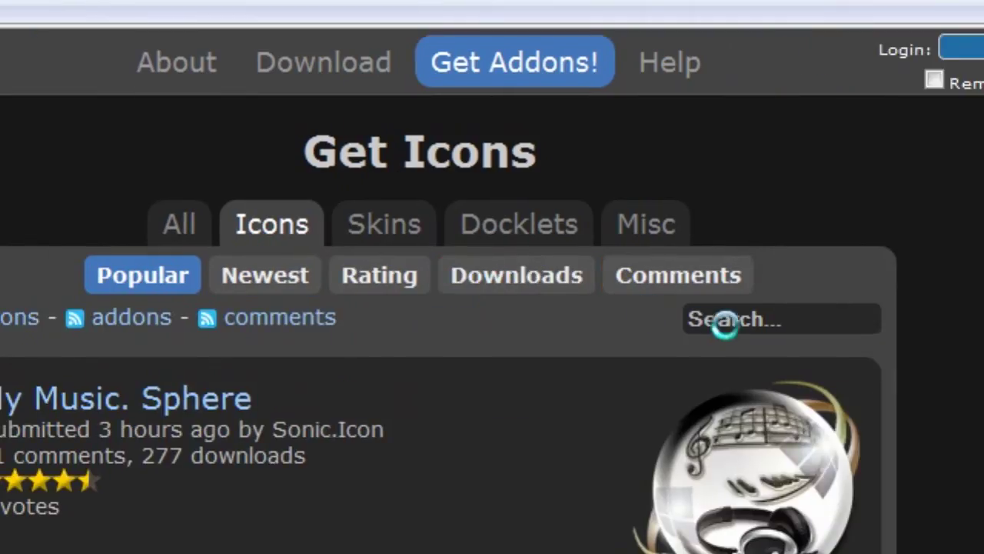
pyautogui.click(725, 322)
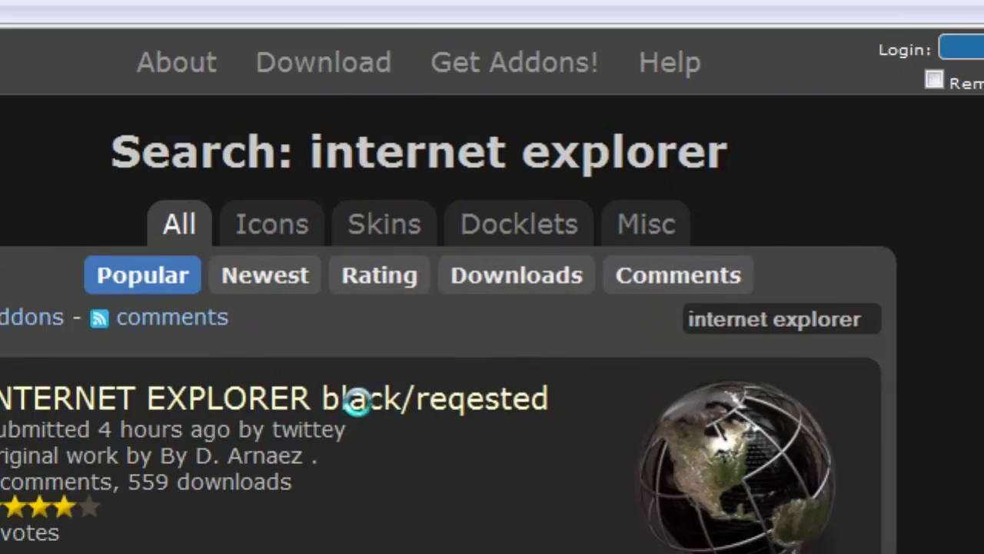
# - Go to page 2 of the Internet Explorer icon results and find the blue star icon
pyautogui.scroll(-3, 165, 323)
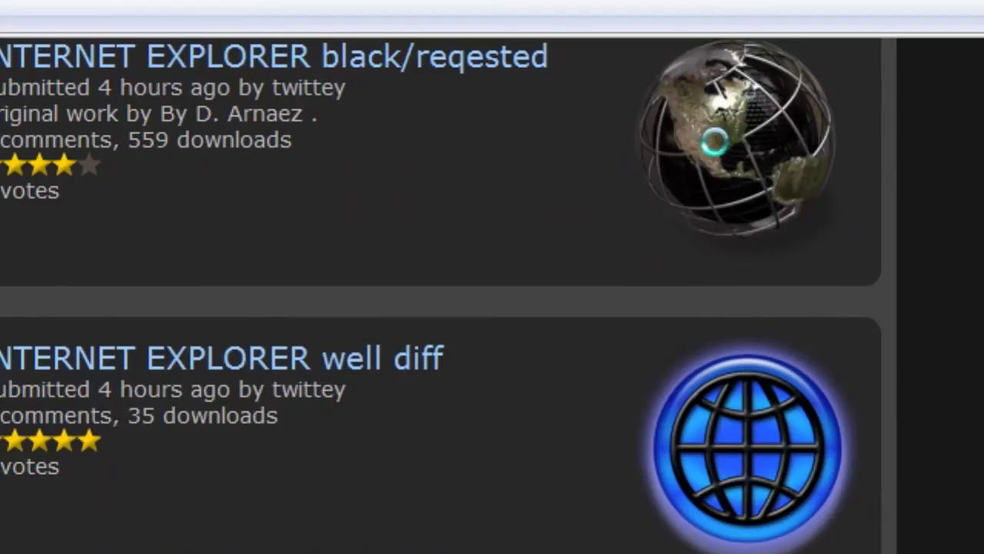
pyautogui.scroll(-10, 714, 143)
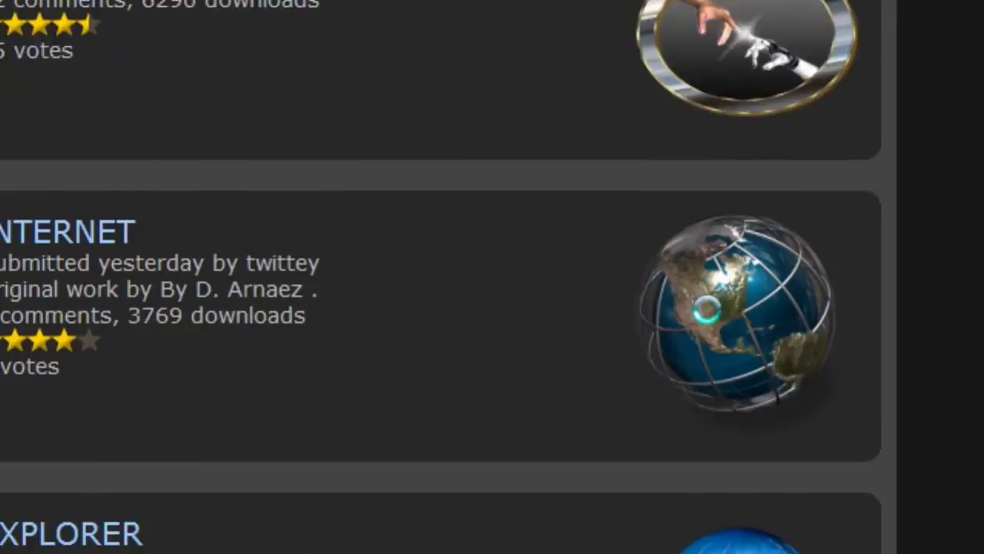
pyautogui.scroll(-4, 445, 179)
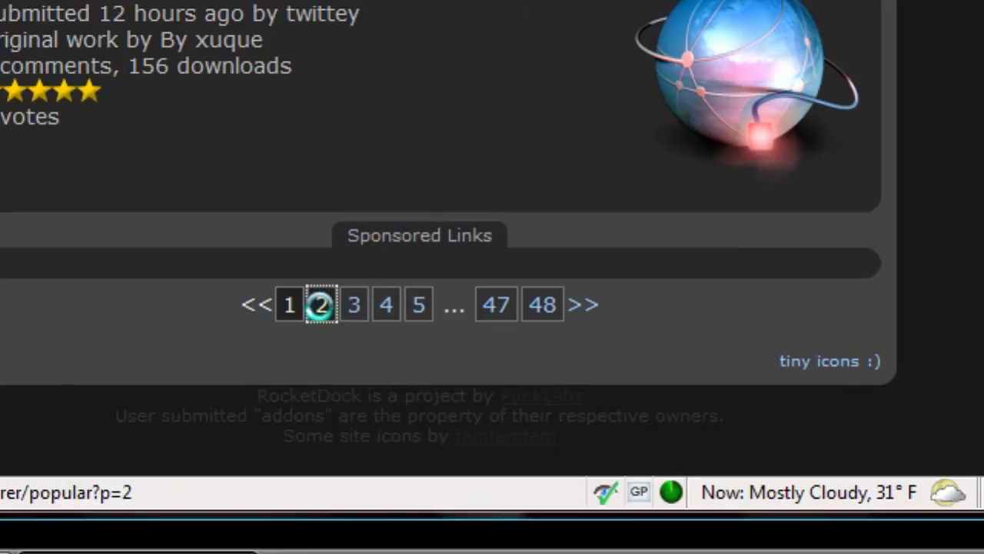
pyautogui.click(538, 305)
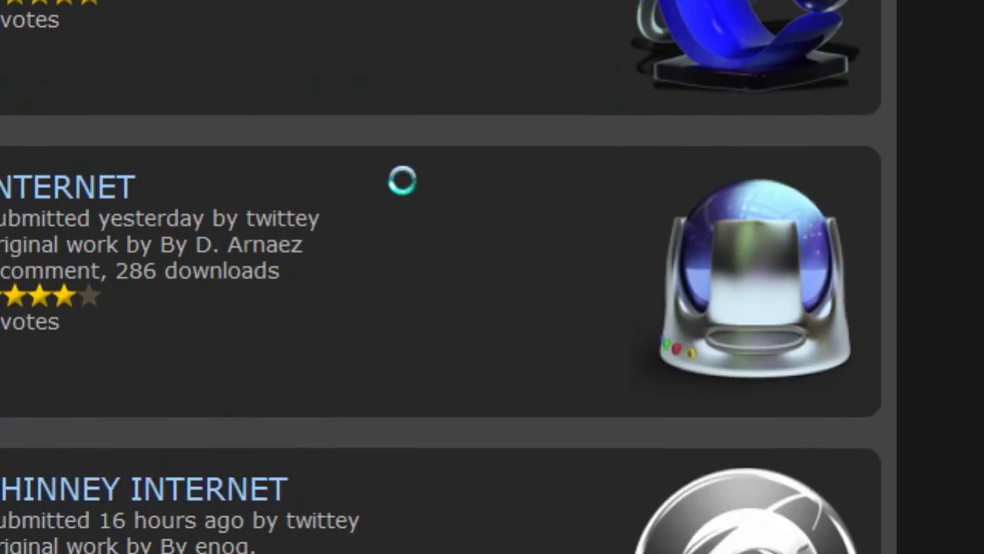
pyautogui.scroll(-8, 403, 175)
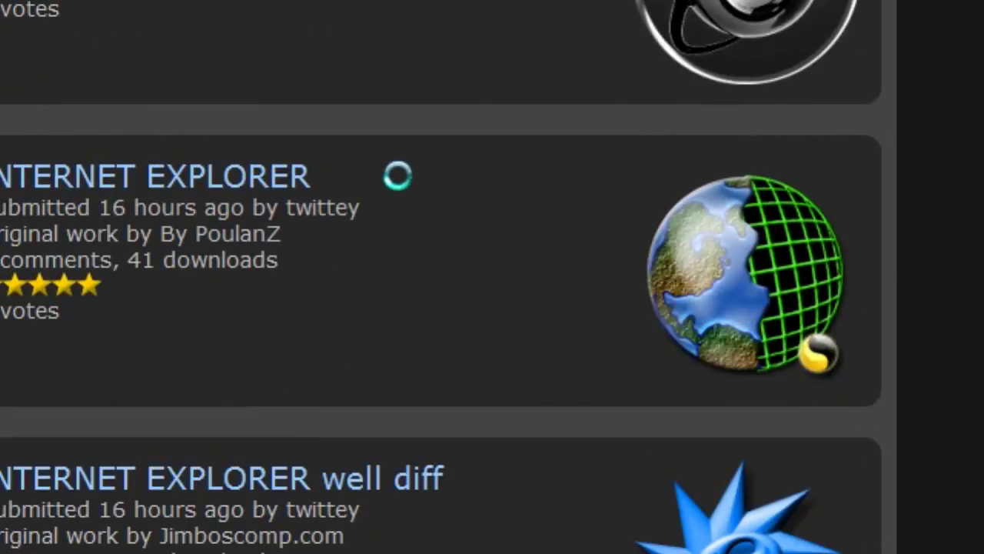
pyautogui.scroll(2, 437, 141)
pyautogui.scroll(-6, 443, 141)
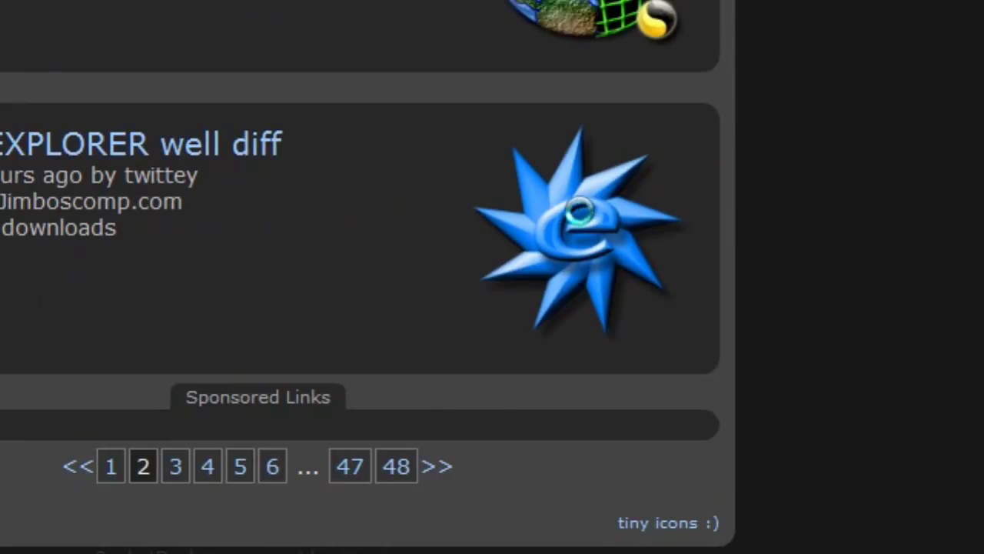
# - Download the blue star Jimboscomp.com-Internet-Explorer.zip icon pack and open it in Windows Explorer
pyautogui.click(579, 212)
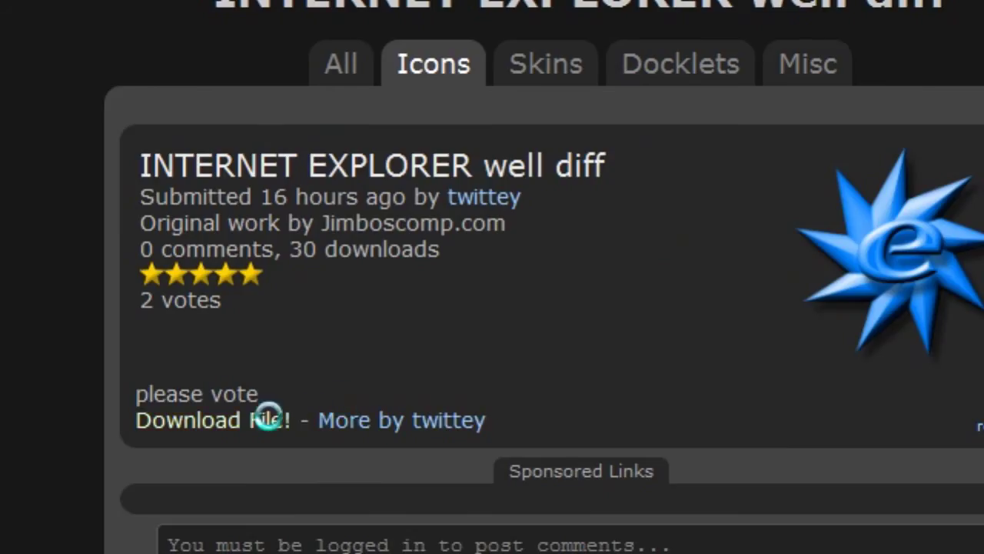
pyautogui.click(268, 419)
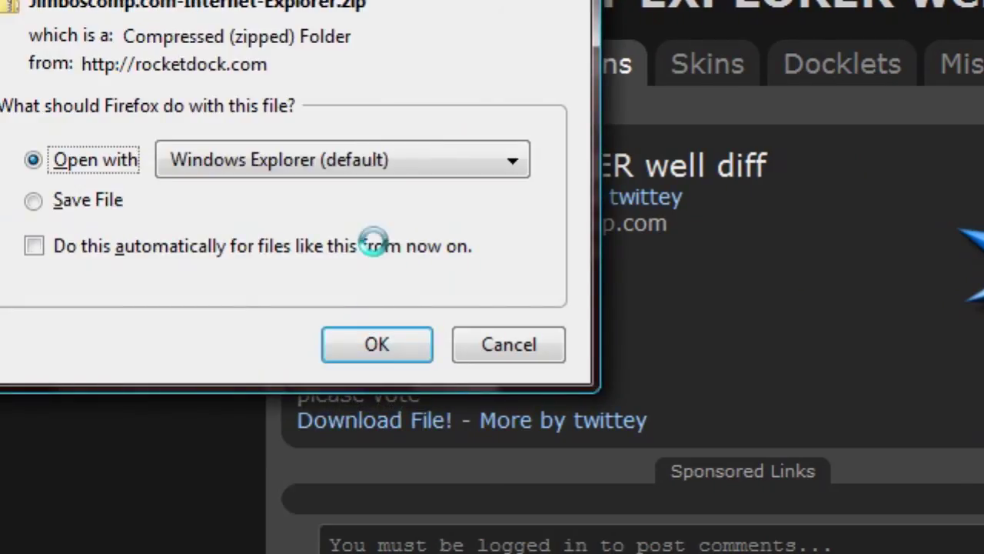
pyautogui.click(369, 343)
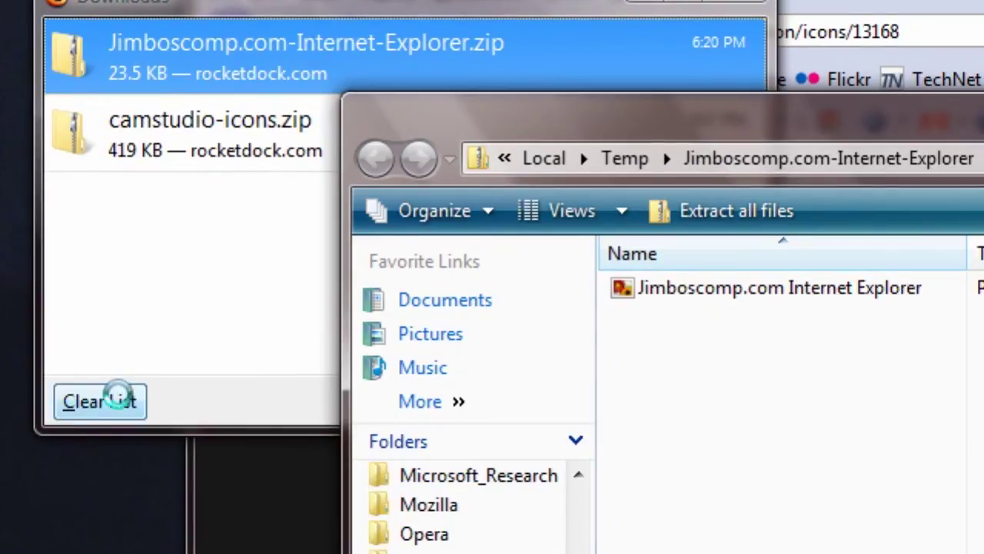
# - Clear the finished downloads and choose Documents > Program Documents as the extraction folder
pyautogui.click(100, 550)
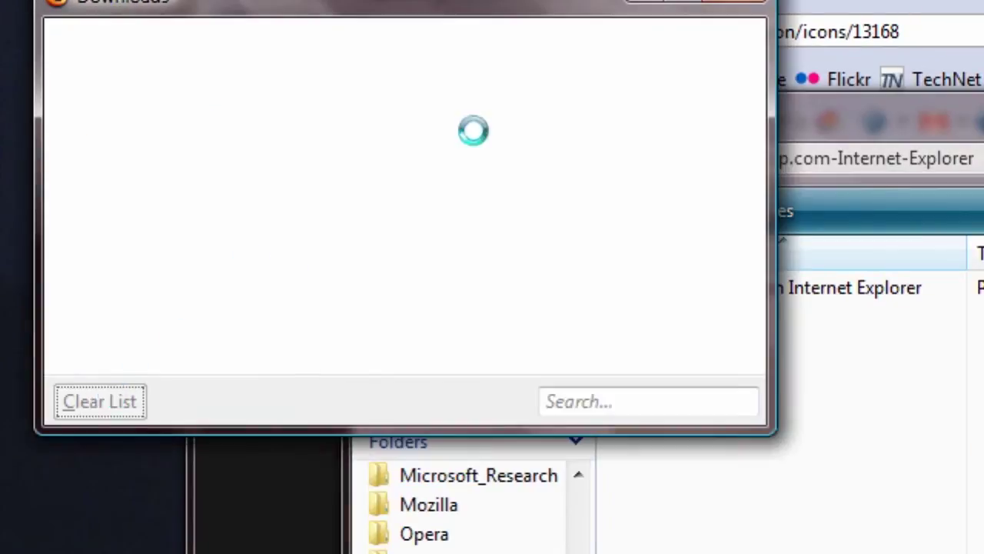
pyautogui.click(733, 153)
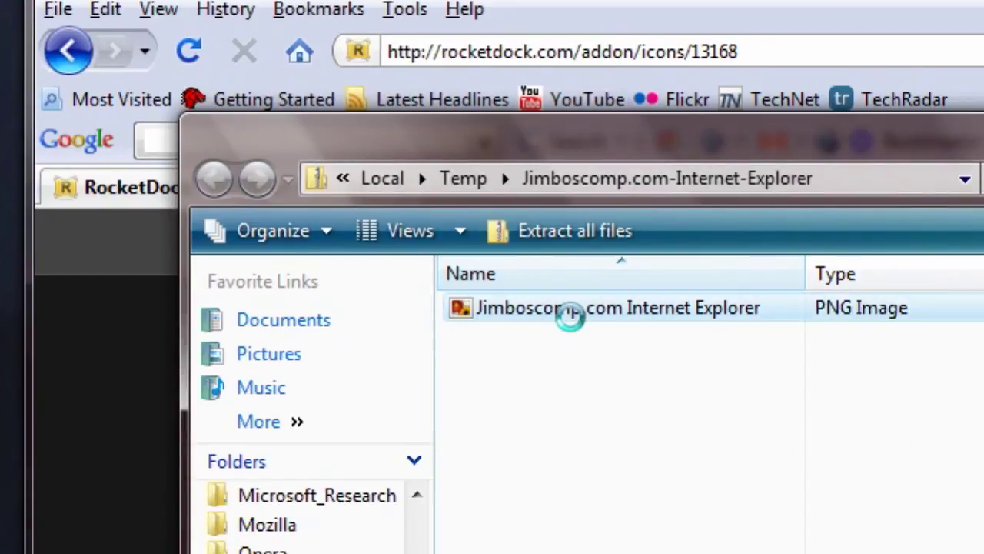
pyautogui.click(541, 235)
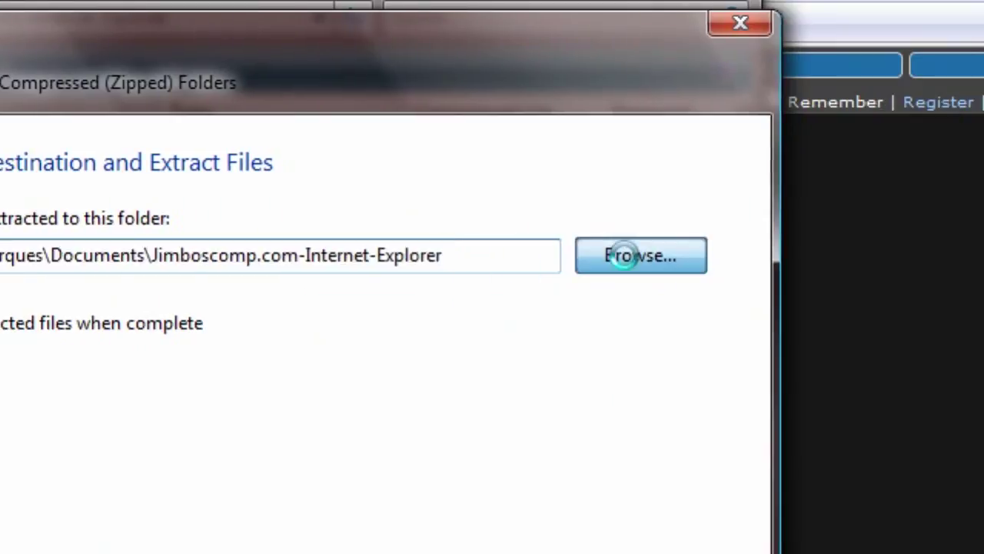
pyautogui.click(624, 257)
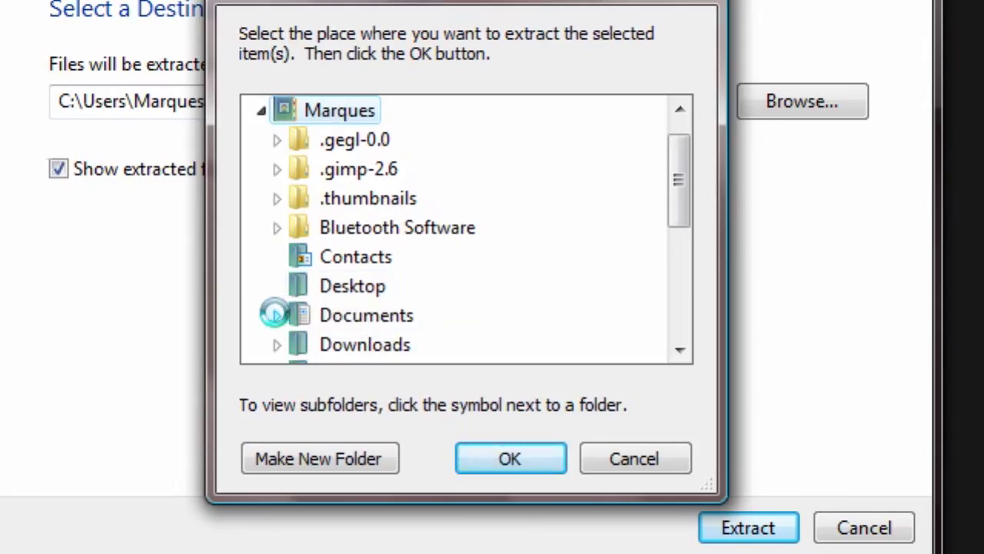
pyautogui.click(274, 315)
pyautogui.doubleClick(415, 345)
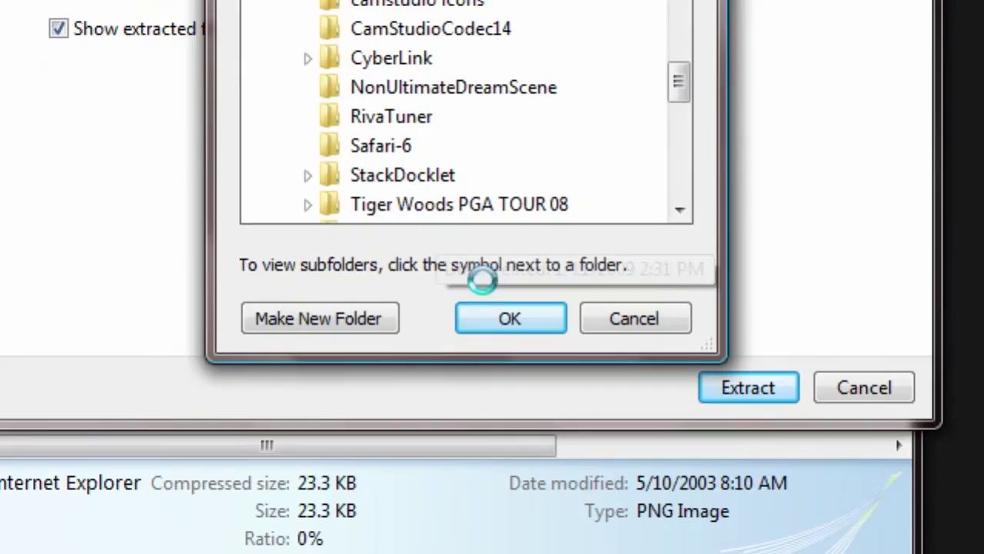
pyautogui.click(506, 451)
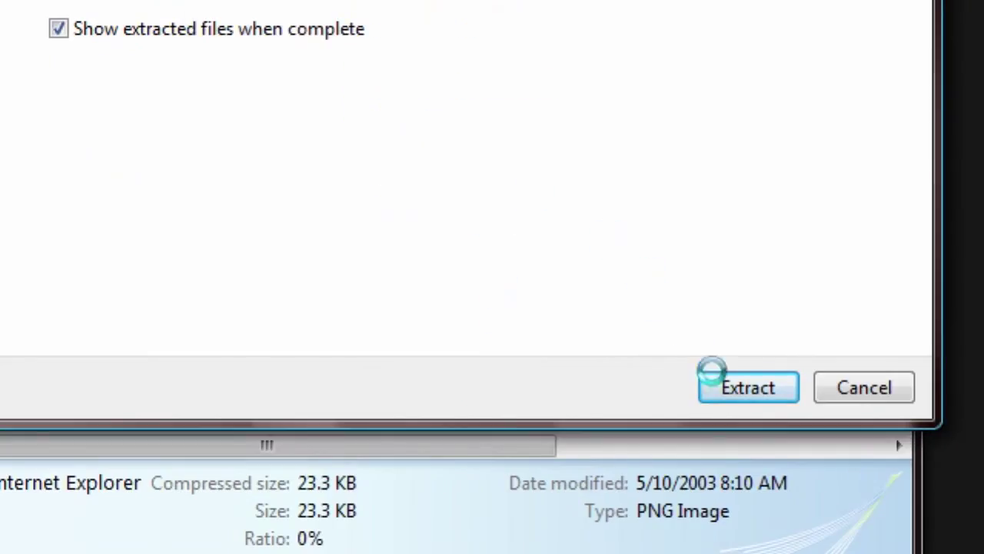
# - Extract the Jimboscomp.com Internet Explorer icon there and close the extracted-icons folder
pyautogui.click(748, 387)
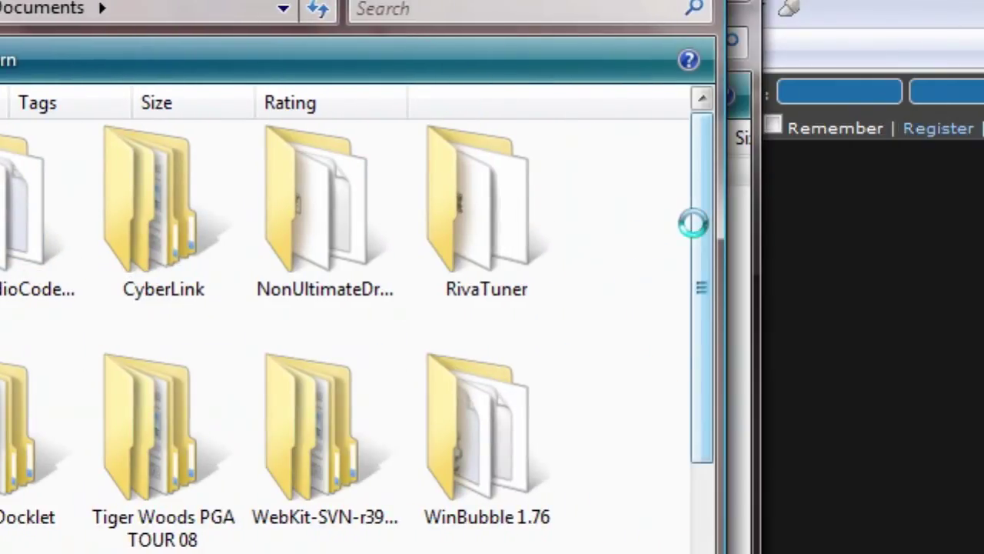
pyautogui.moveTo(695, 222); pyautogui.dragTo(700, 356)
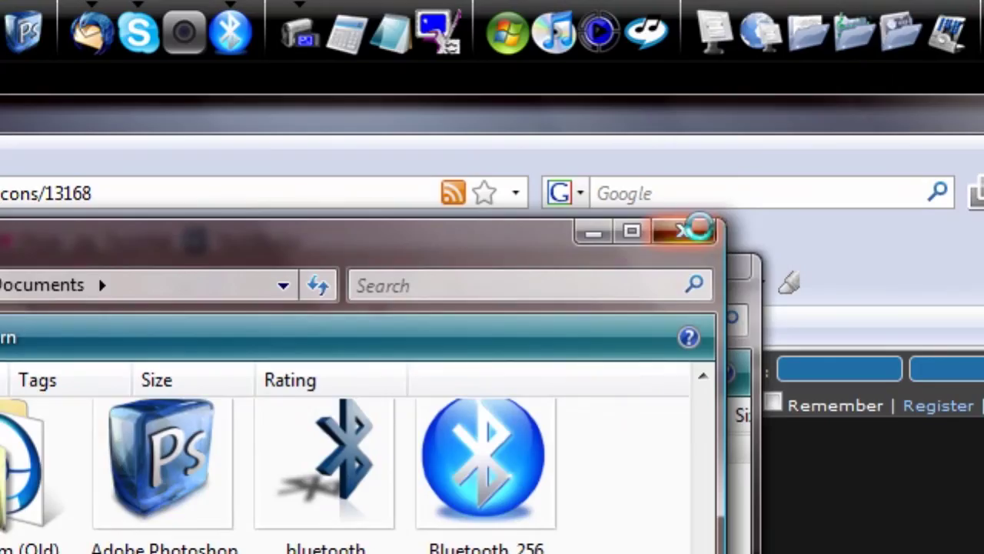
pyautogui.click(698, 223)
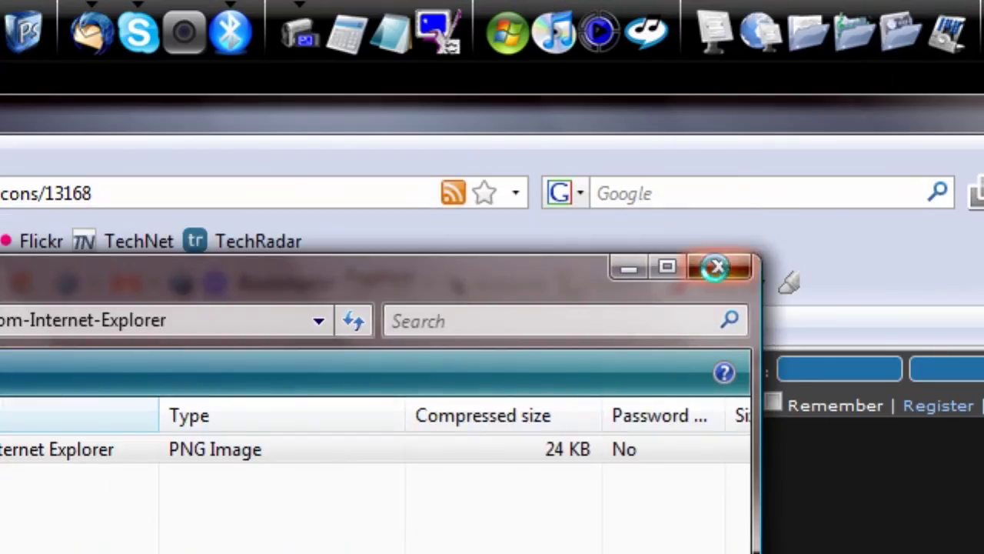
# - Close the leftover windows and give the IE 7 dock item the Jimboscomp.com Internet Explorer.png icon
pyautogui.click(716, 267)
pyautogui.click(983, 105)
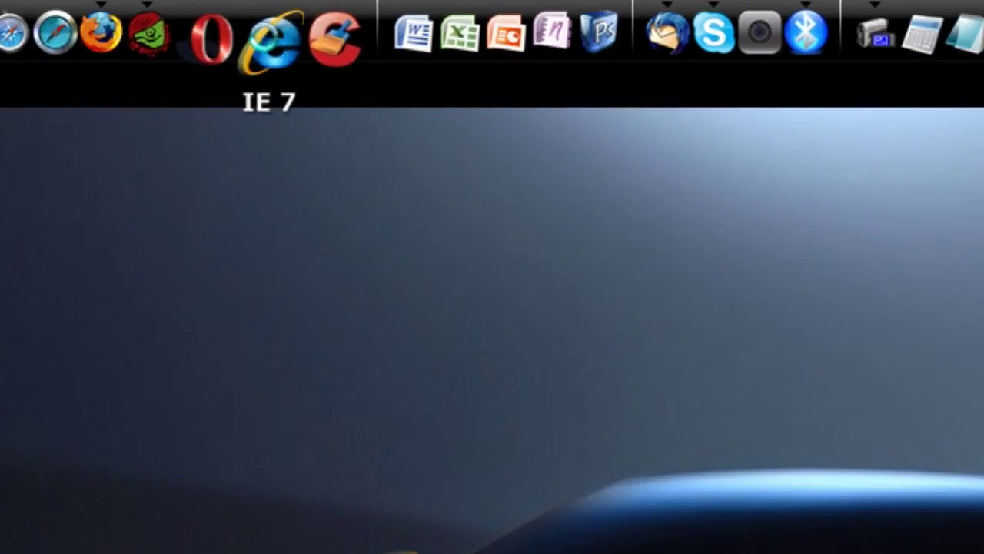
pyautogui.rightClick(315, 46)
pyautogui.click(392, 58)
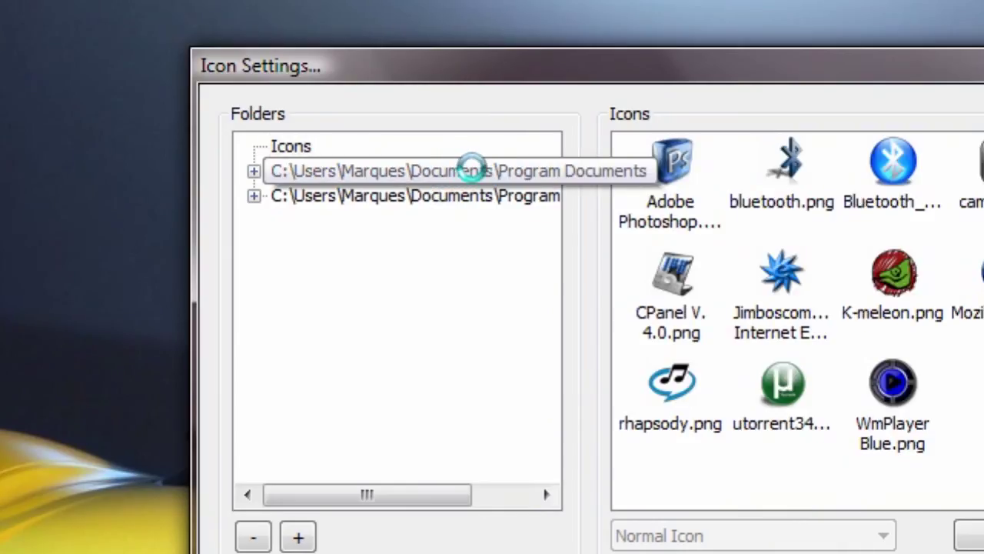
pyautogui.click(472, 169)
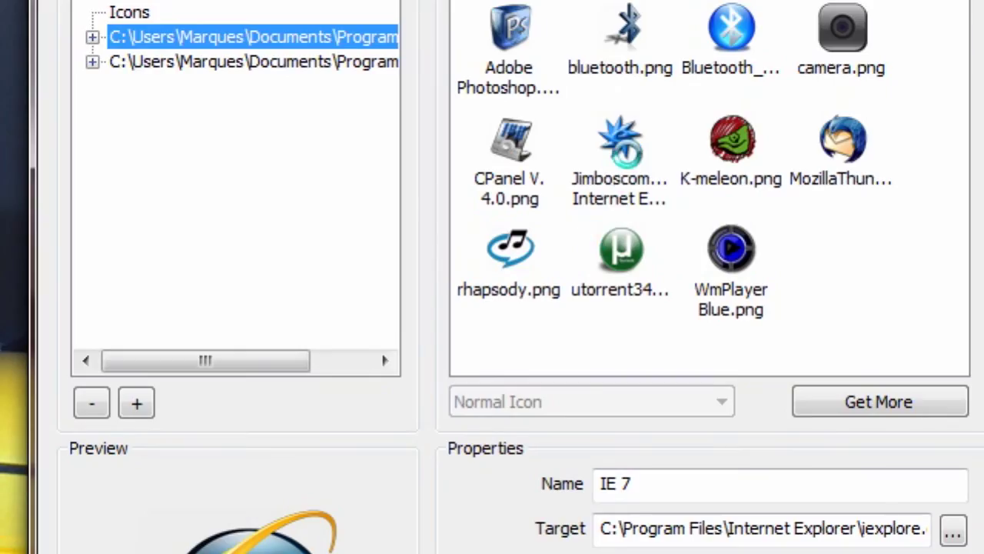
pyautogui.click(622, 147)
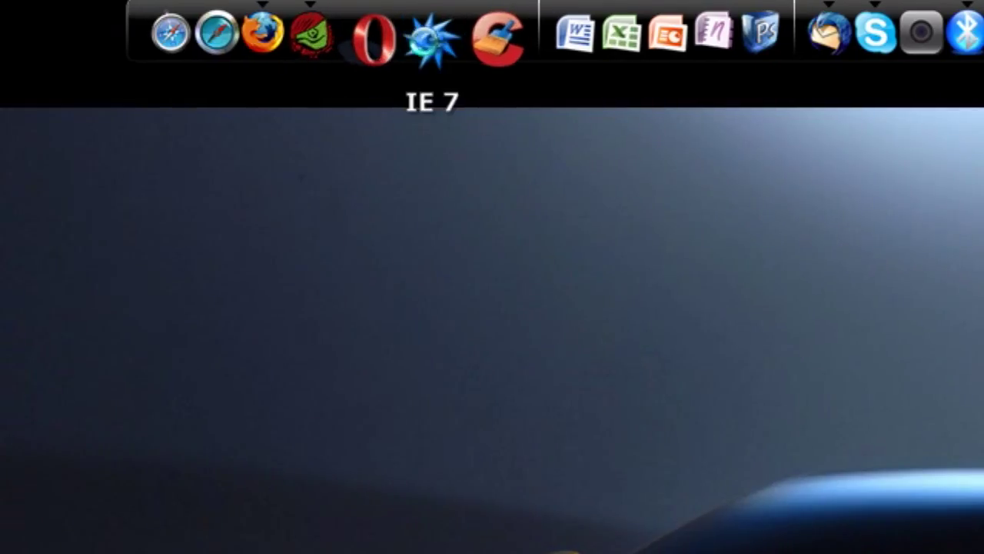
# - Launch Internet Explorer from the blue star IE 7 dock icon
pyautogui.click(427, 38)
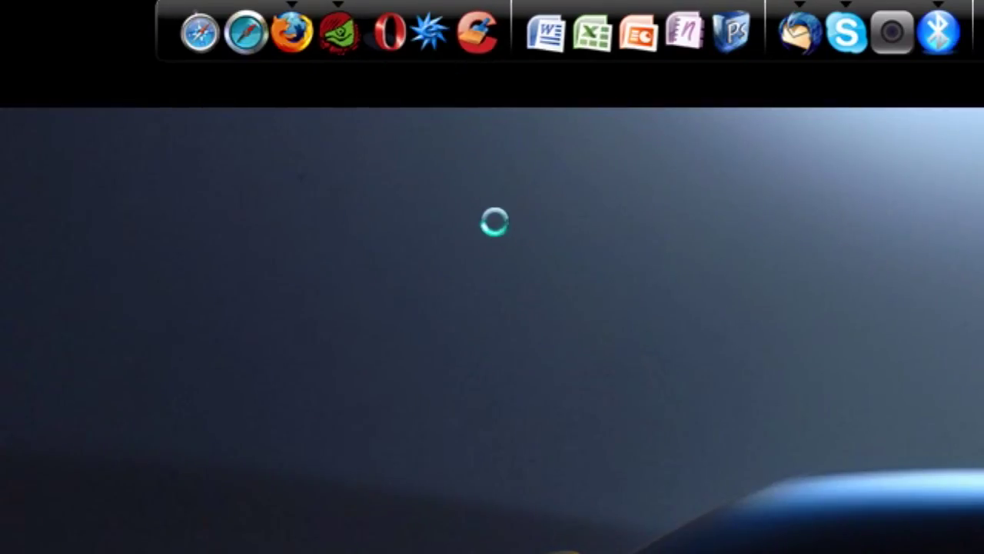